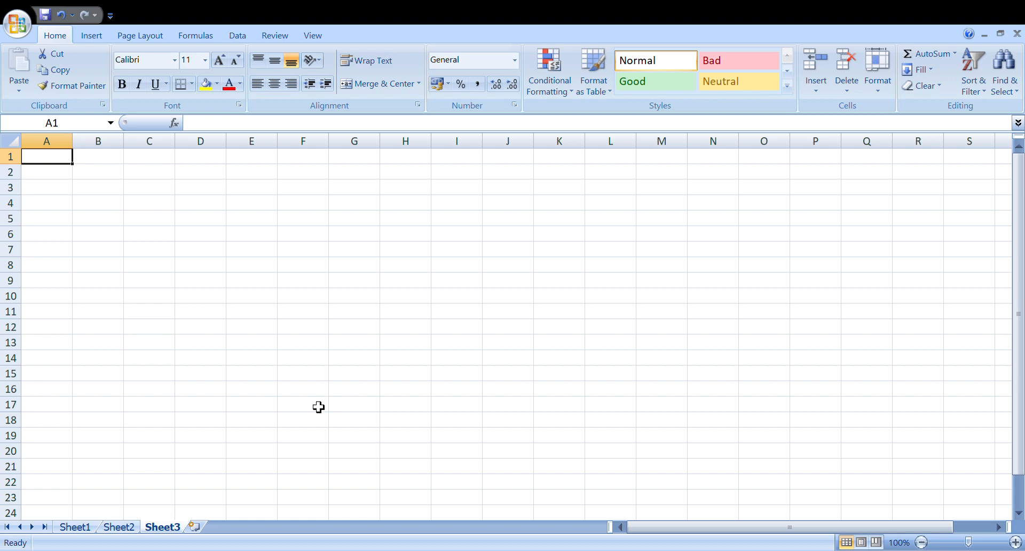
Step: Enter the heading ARITHMETIC OPERATIONS in cell A1 of Sheet3
{"action": "type", "text": "ARITHM"}
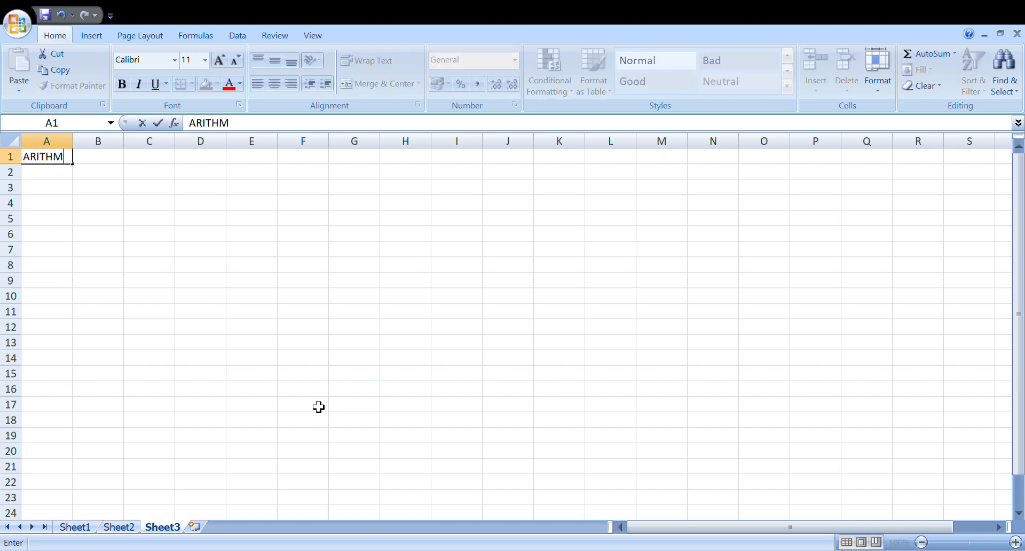
{"action": "type", "text": "ETIC OPERAT"}
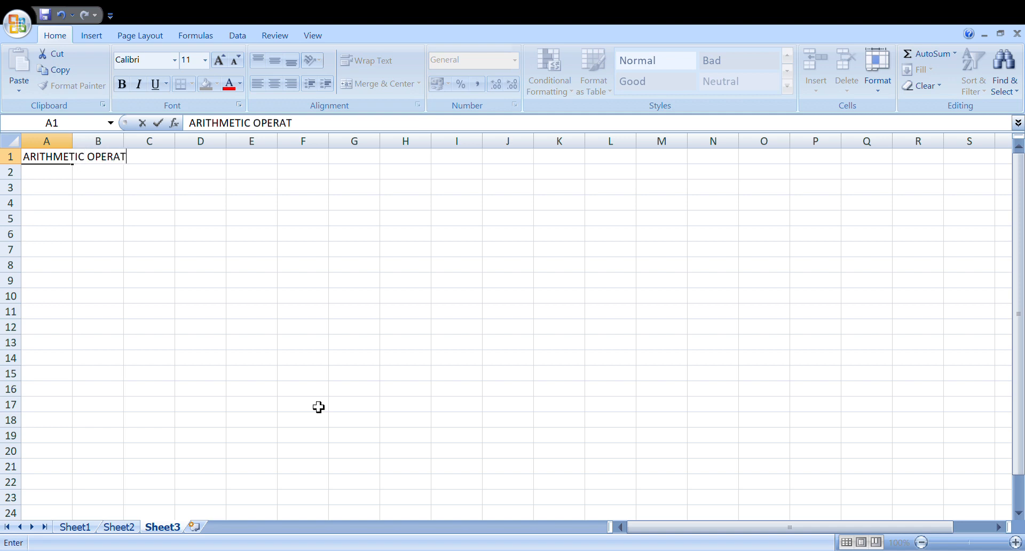
{"action": "type", "text": "IONS"}
{"action": "key", "text": "Return"}
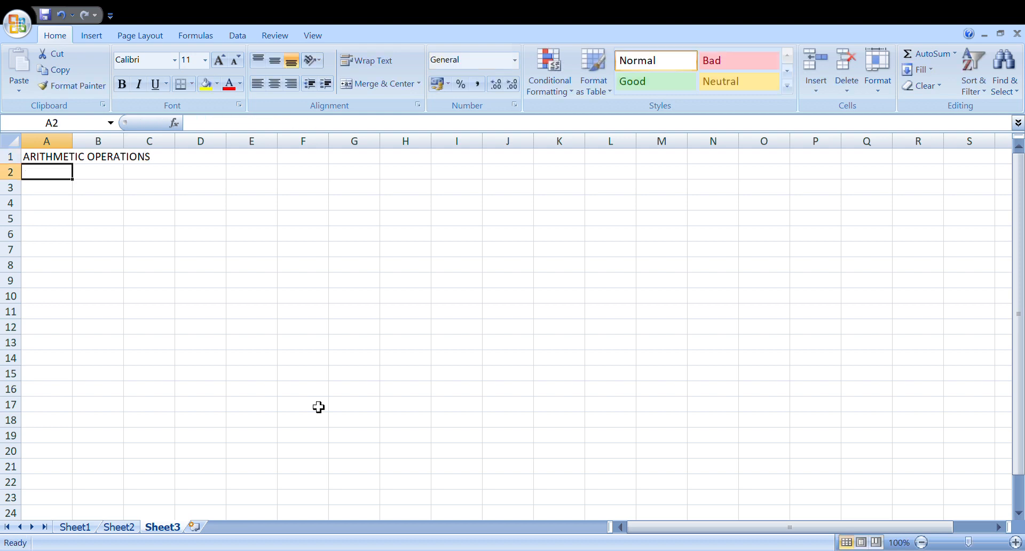
Step: List the operator symbols +, - and * in cells A2, A3 and A4
{"action": "type", "text": "+"}
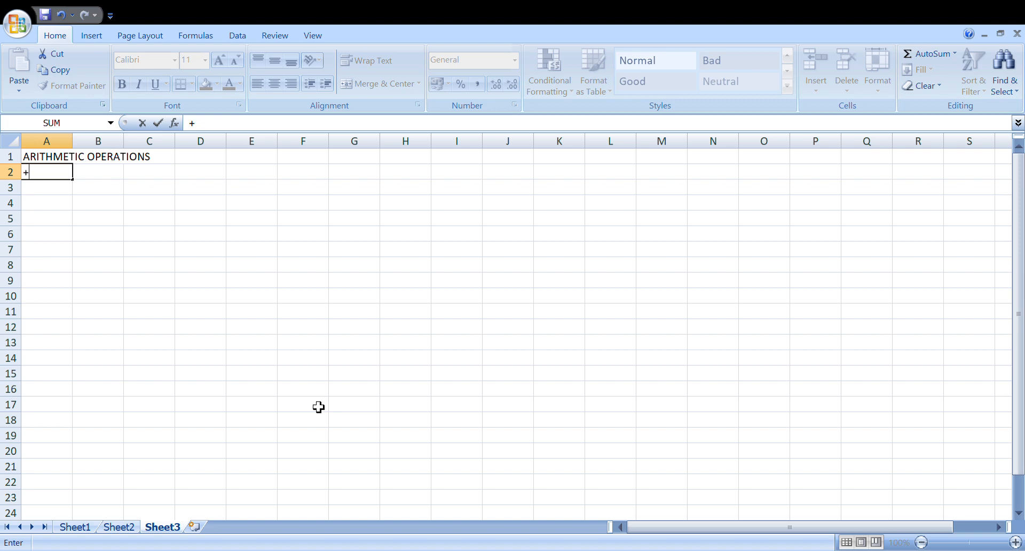
{"action": "key", "text": "Return"}
{"action": "type", "text": "-"}
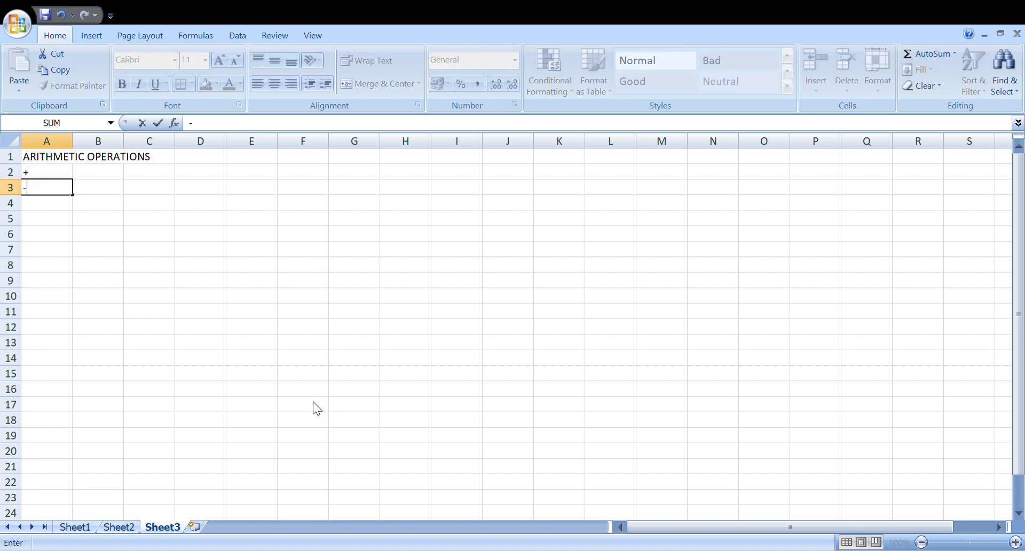
{"action": "key", "text": "Return"}
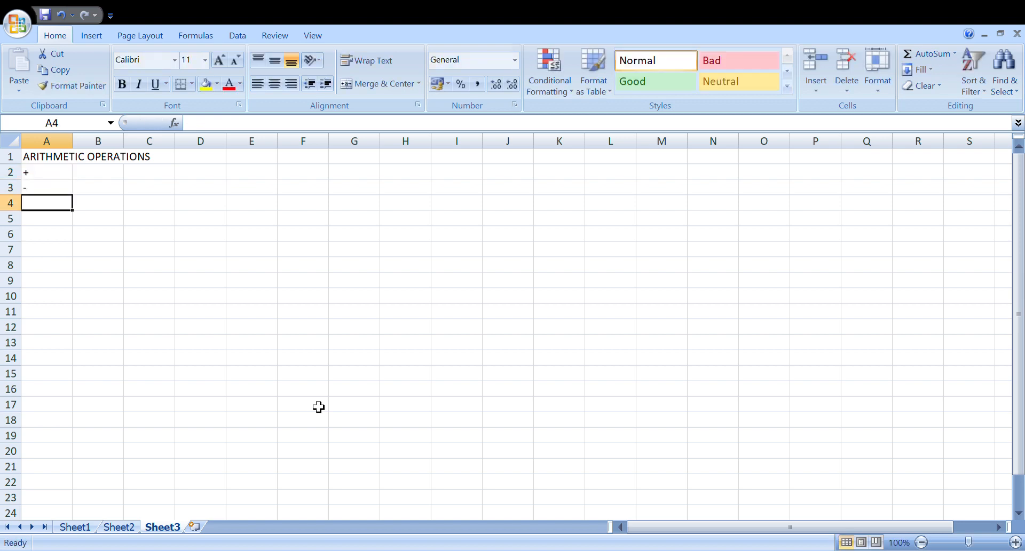
{"action": "type", "text": "*"}
{"action": "key", "text": "Return"}
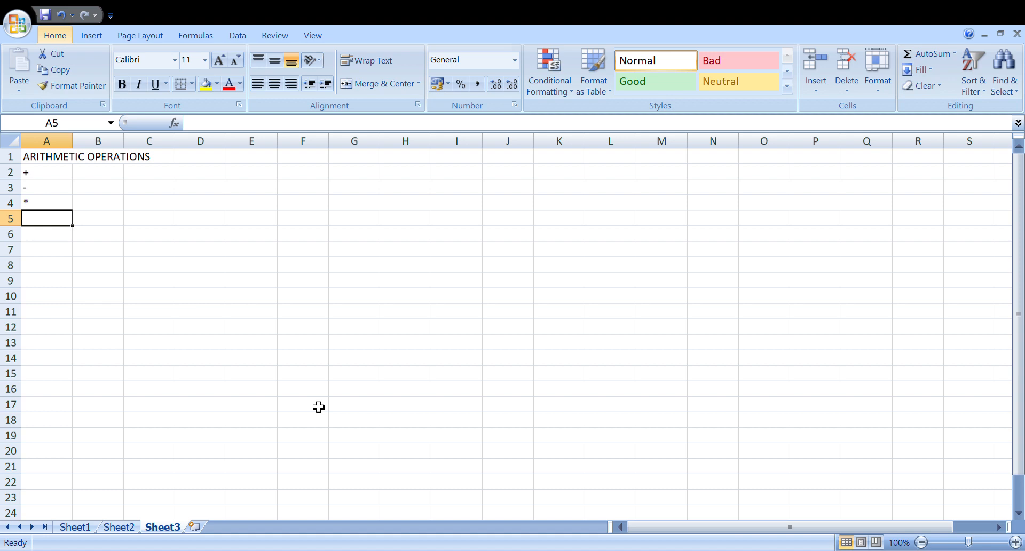
{"action": "left_click", "coordinate": [56, 178]}
{"action": "left_click", "coordinate": [57, 191]}
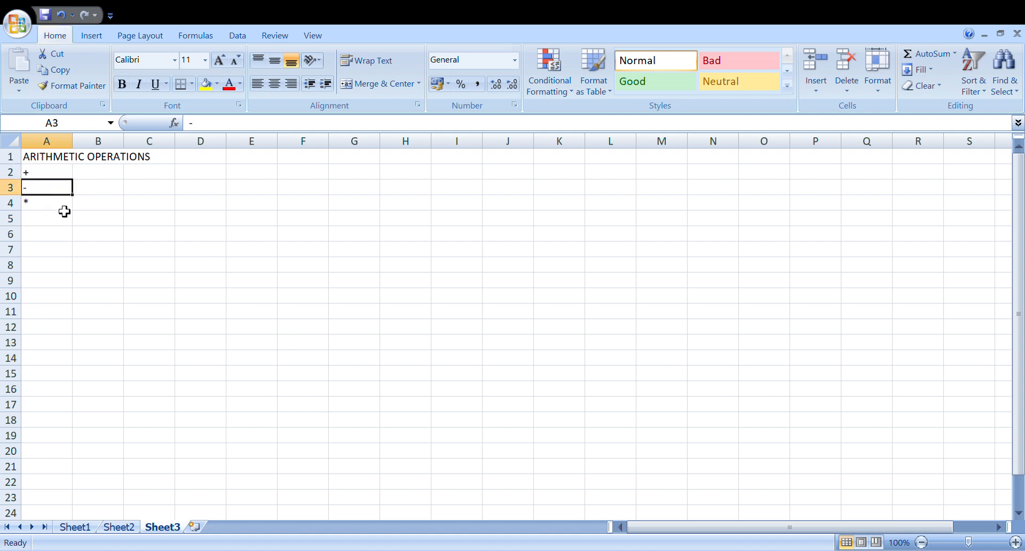
{"action": "left_click", "coordinate": [63, 208]}
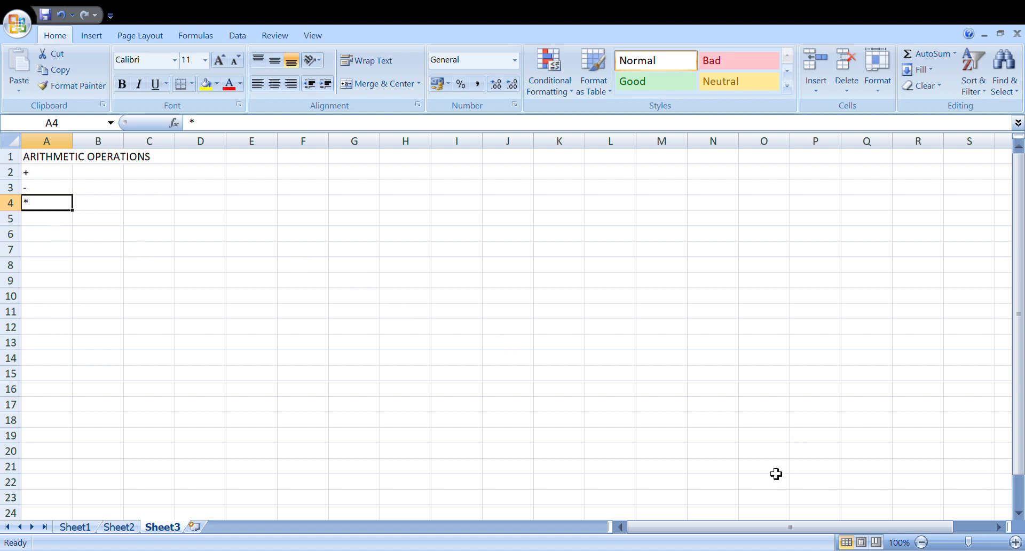
Step: Clear the heading and the operator symbols from cells A1 through A4
{"action": "left_click", "coordinate": [1014, 542]}
{"action": "double_click", "coordinate": [1014, 542]}
{"action": "double_click", "coordinate": [1014, 542]}
{"action": "double_click", "coordinate": [1014, 543]}
{"action": "left_click", "coordinate": [1014, 542]}
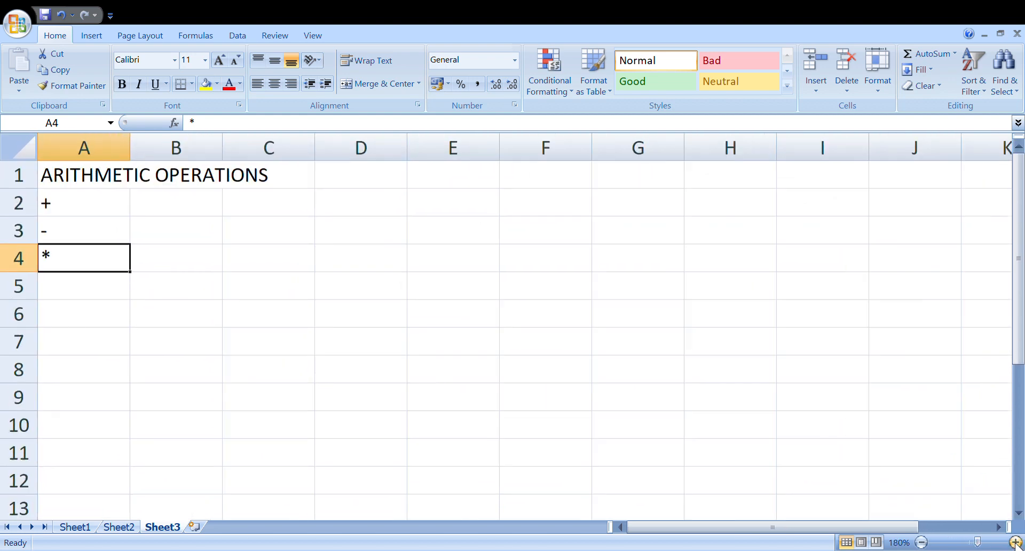
{"action": "double_click", "coordinate": [1013, 542]}
{"action": "left_click", "coordinate": [101, 194]}
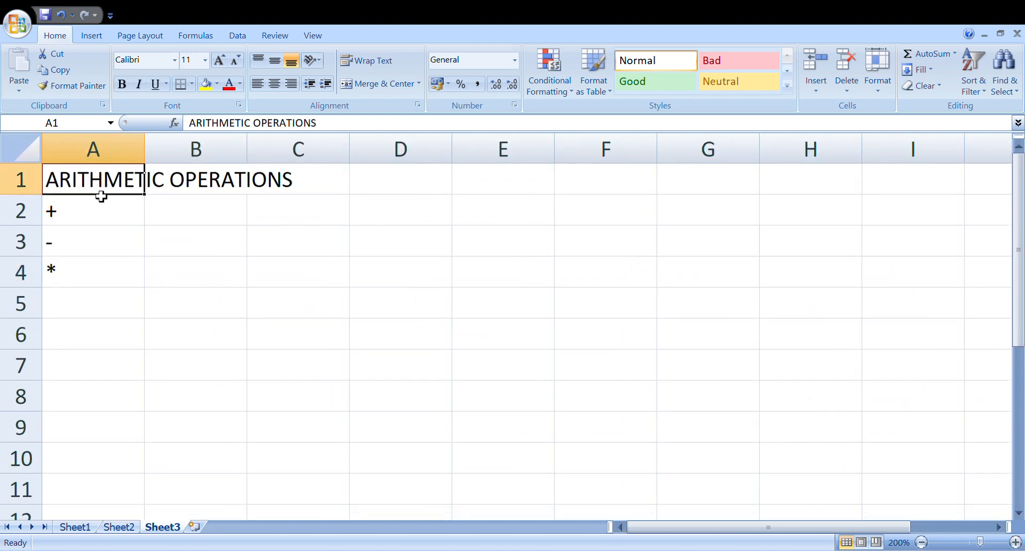
{"action": "key", "text": "Delete"}
{"action": "key", "text": "Down"}
{"action": "key", "text": "Delete"}
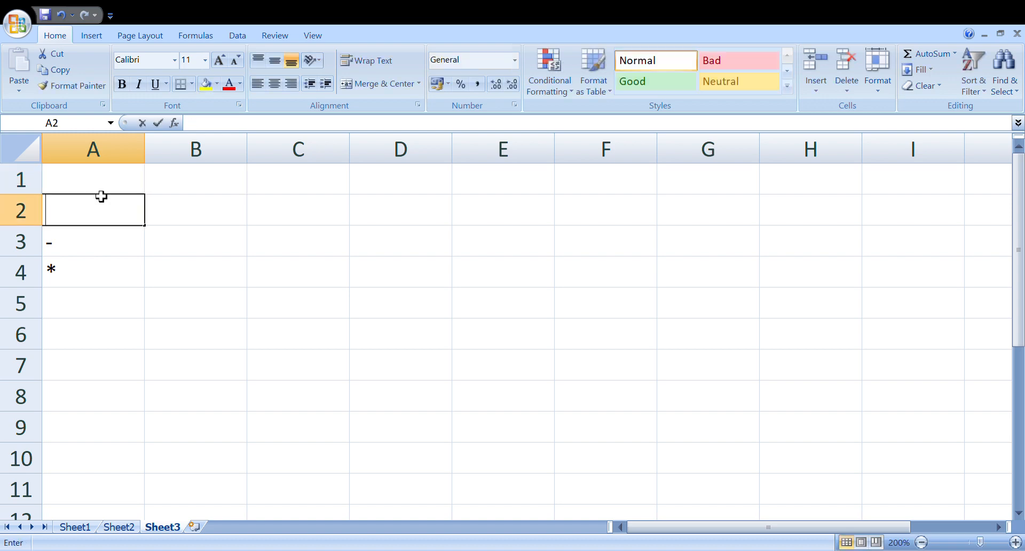
{"action": "key", "text": "Down"}
{"action": "key", "text": "BackSpace"}
{"action": "key", "text": "Down"}
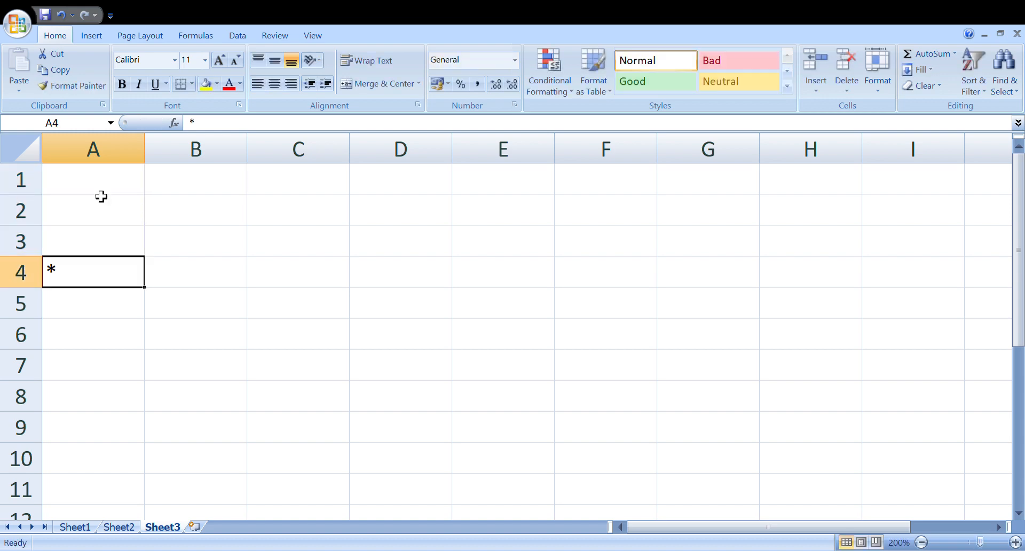
{"action": "key", "text": "BackSpace"}
Step: Enter the expression 56+34 without an equals sign in cell B1
{"action": "left_click", "coordinate": [129, 190]}
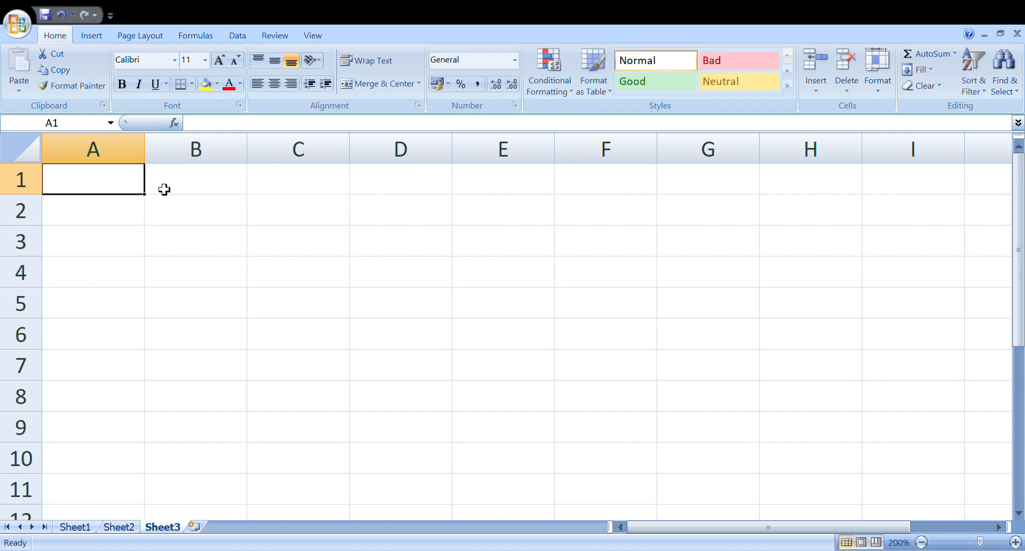
{"action": "left_click", "coordinate": [226, 186]}
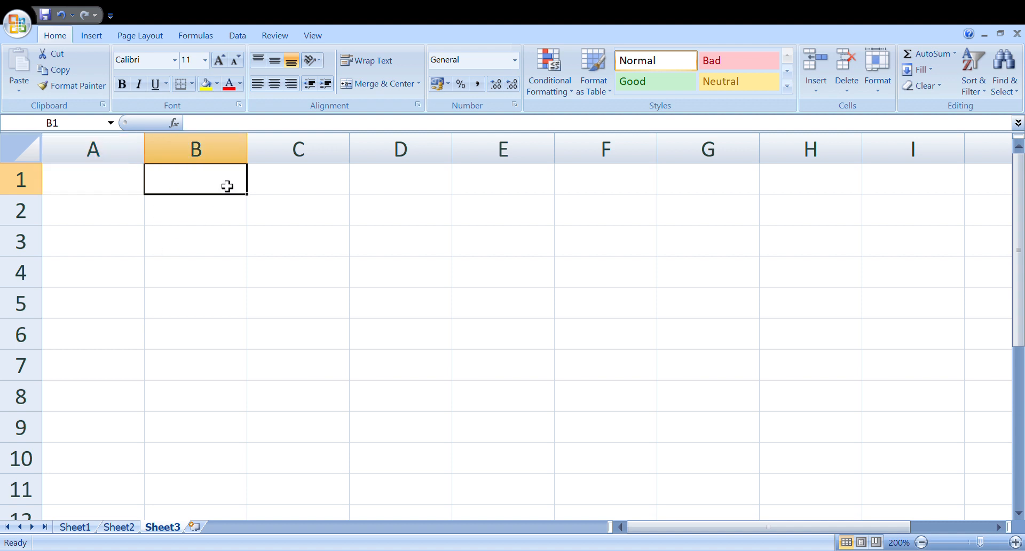
{"action": "type", "text": "56"}
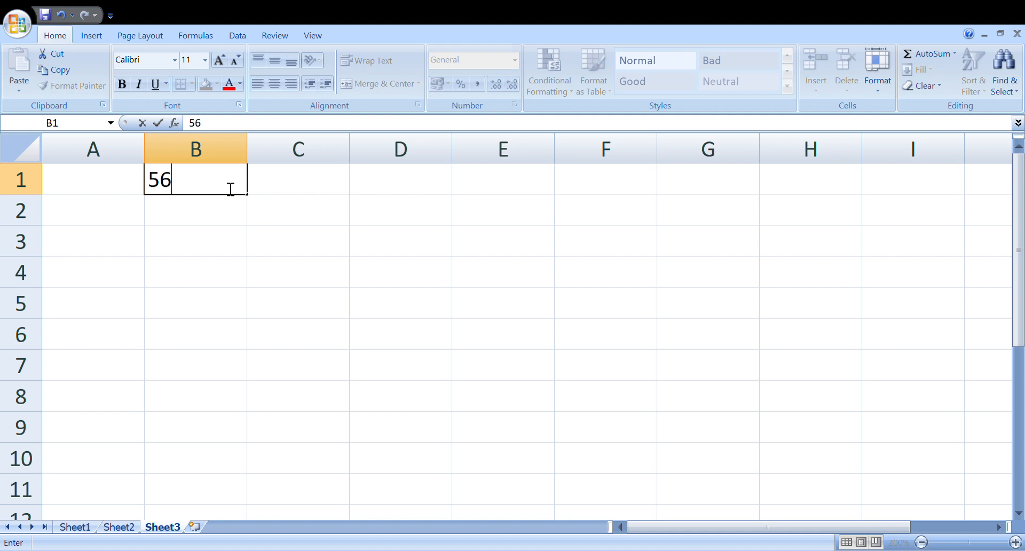
{"action": "type", "text": "+34"}
{"action": "key", "text": "Return"}
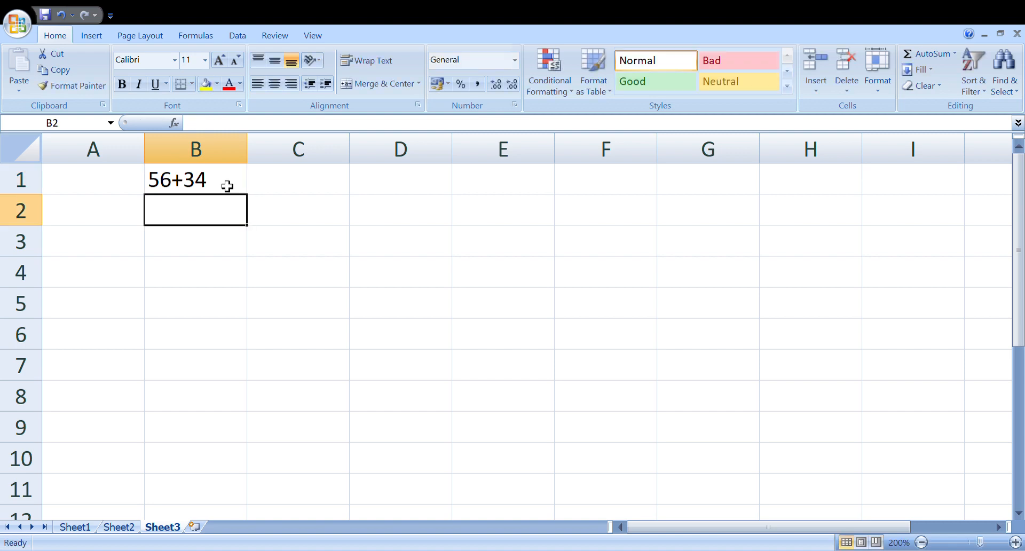
{"action": "type", "text": "="}
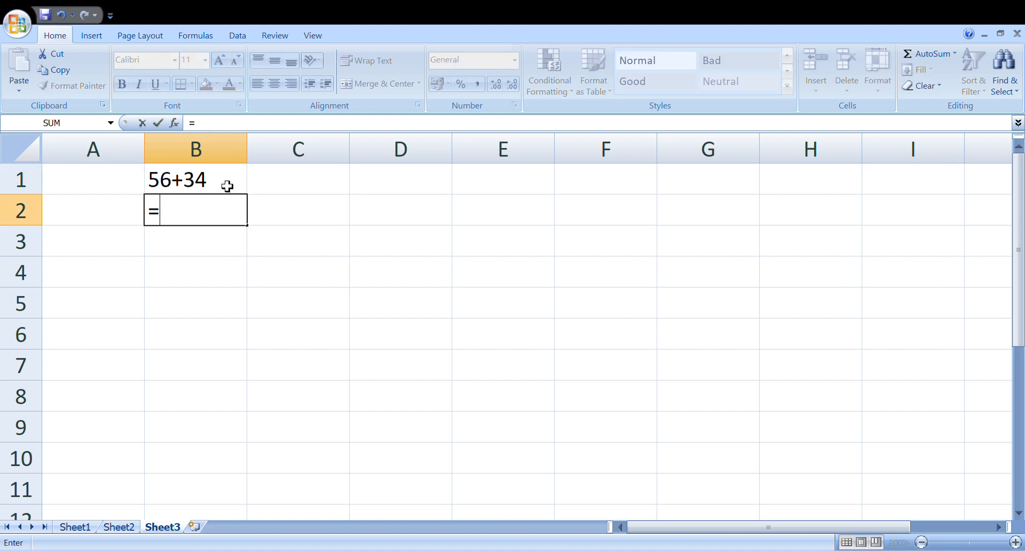
{"action": "key", "text": "Escape"}
{"action": "type", "text": "+"}
{"action": "key", "text": "Escape"}
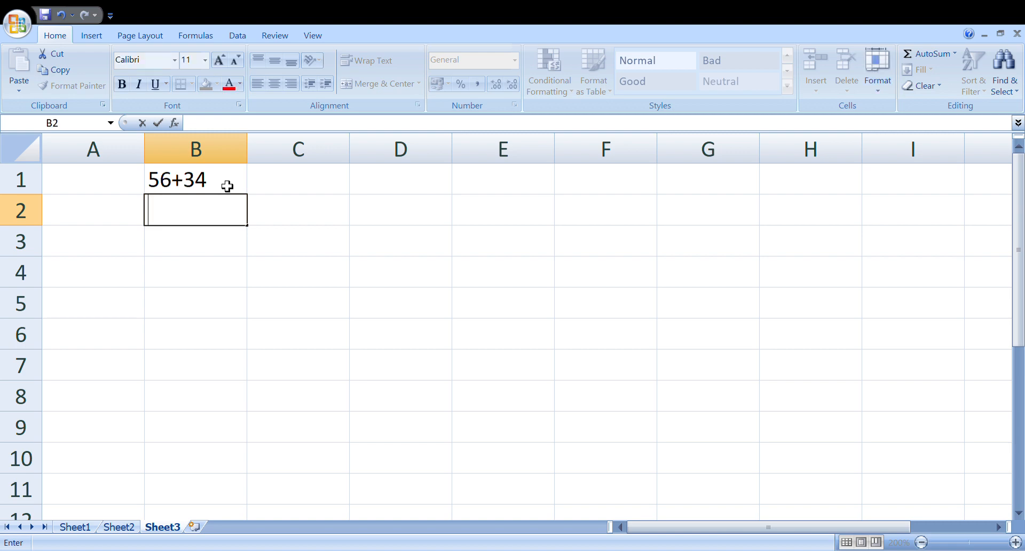
{"action": "left_click", "coordinate": [201, 183]}
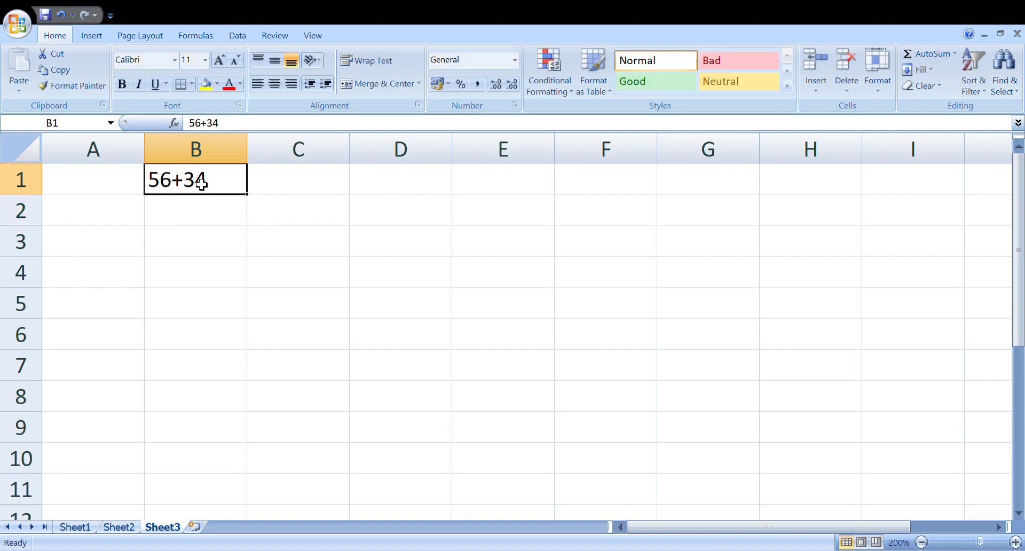
{"action": "double_click", "coordinate": [160, 186]}
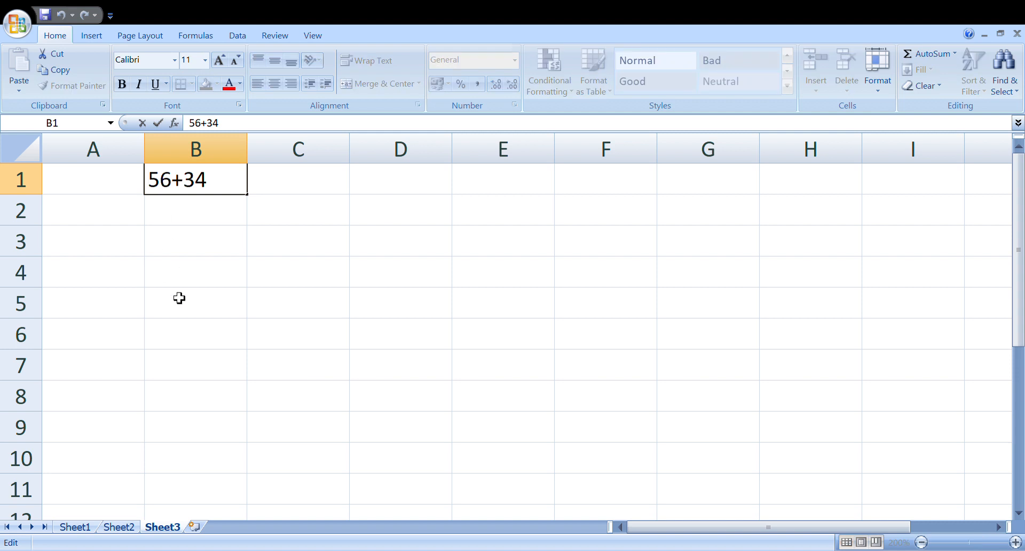
{"action": "type", "text": "="}
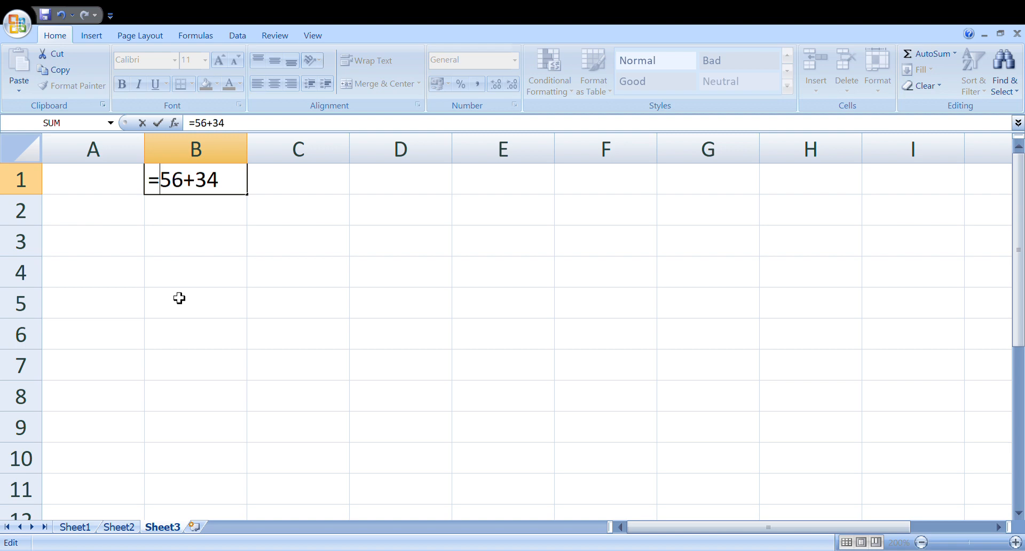
{"action": "key", "text": "BackSpace"}
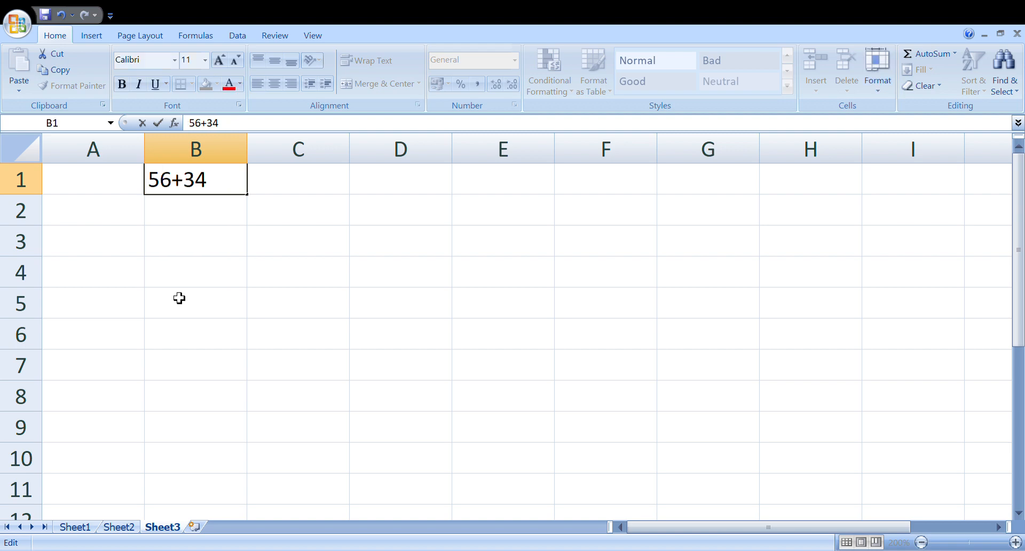
{"action": "key", "text": "Return"}
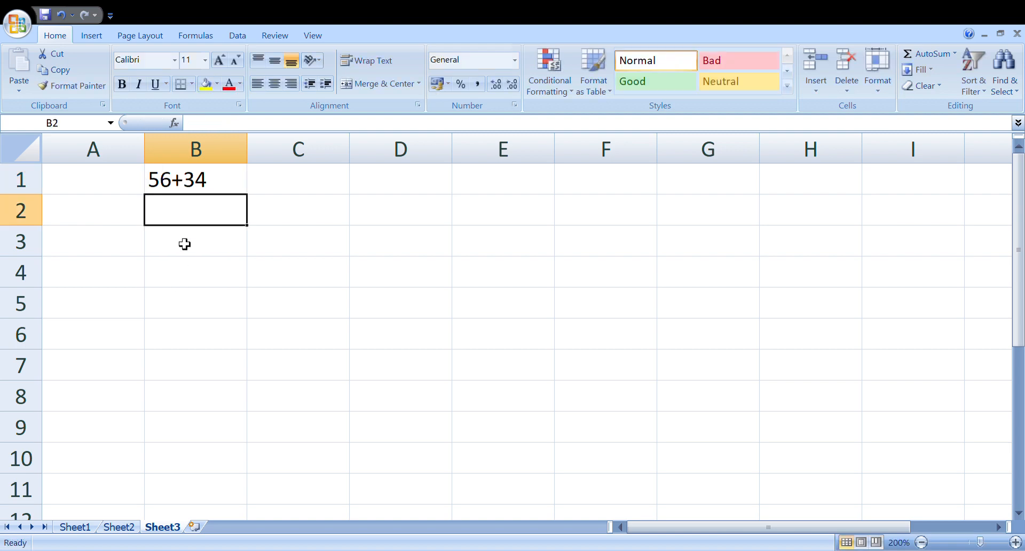
Step: Copy the expression from cell B1 and use it to enter the formula =56+34 in cell B2
{"action": "left_click", "coordinate": [208, 190]}
{"action": "double_click", "coordinate": [208, 190]}
{"action": "left_click_drag", "start_coordinate": [222, 189], "coordinate": [137, 190]}
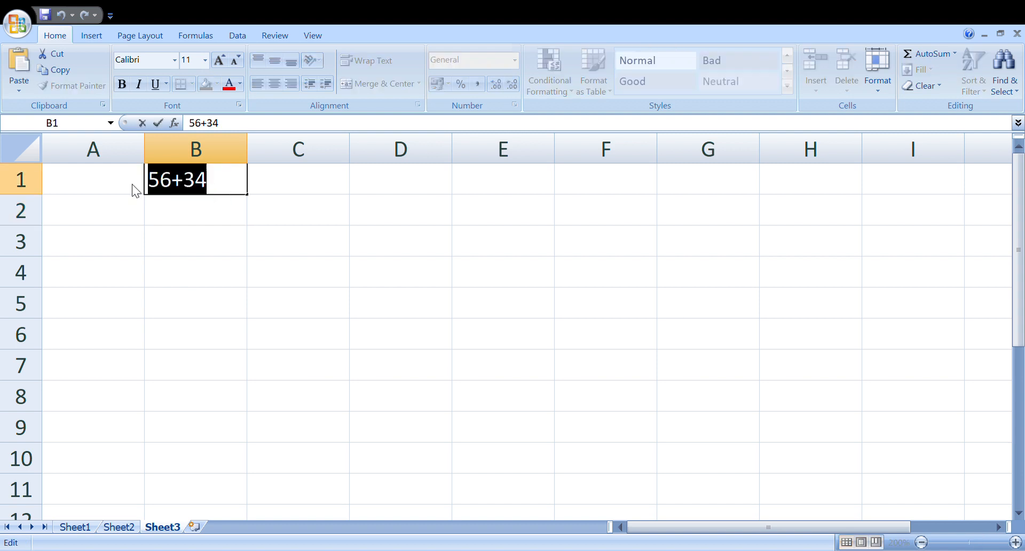
{"action": "left_click", "coordinate": [188, 214]}
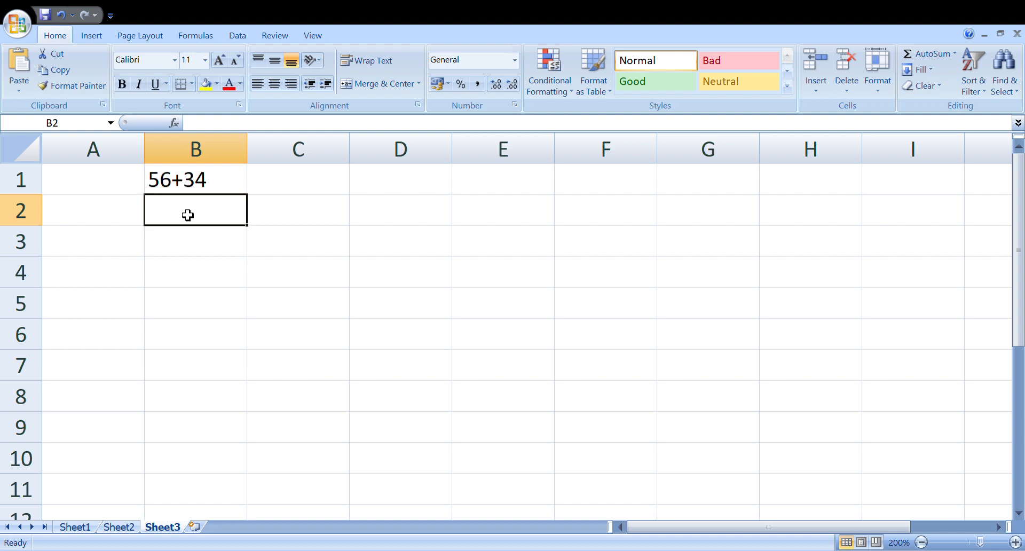
{"action": "type", "text": "="}
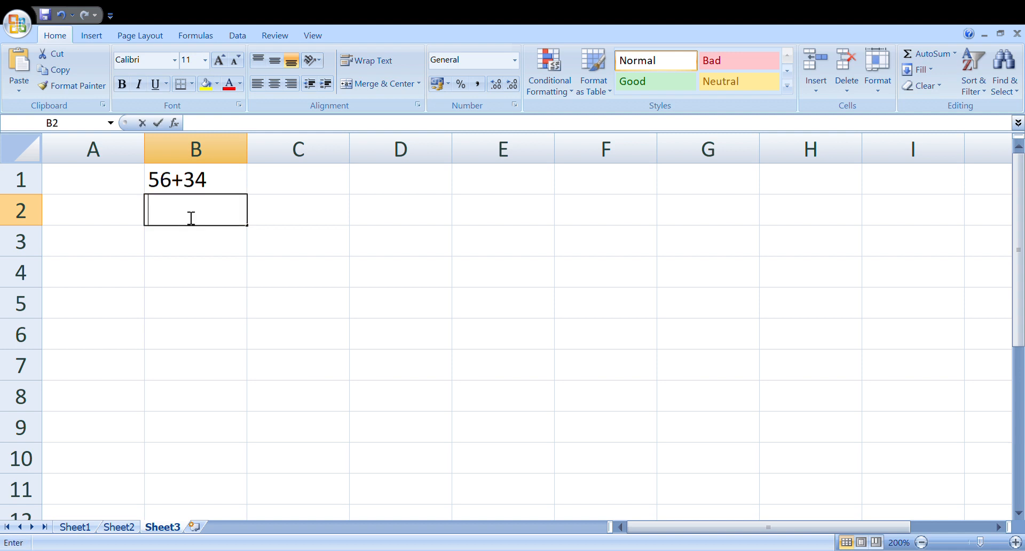
{"action": "type", "text": "56+34"}
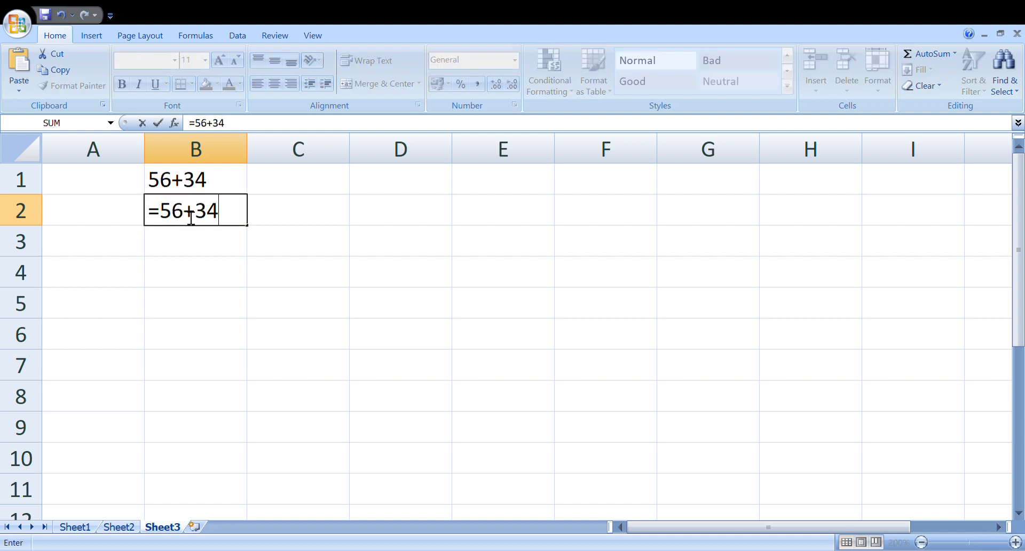
{"action": "key", "text": "Return"}
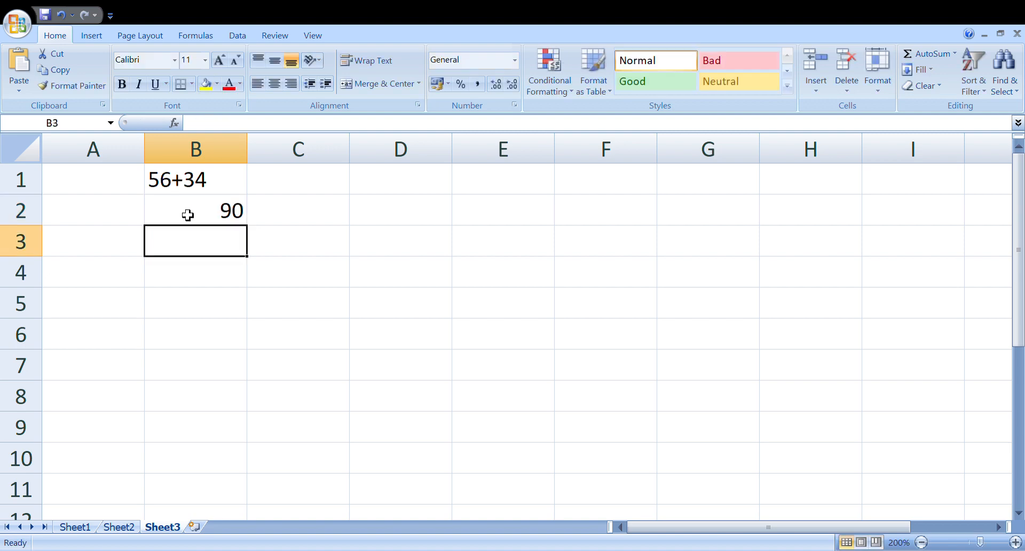
{"action": "left_click", "coordinate": [215, 216]}
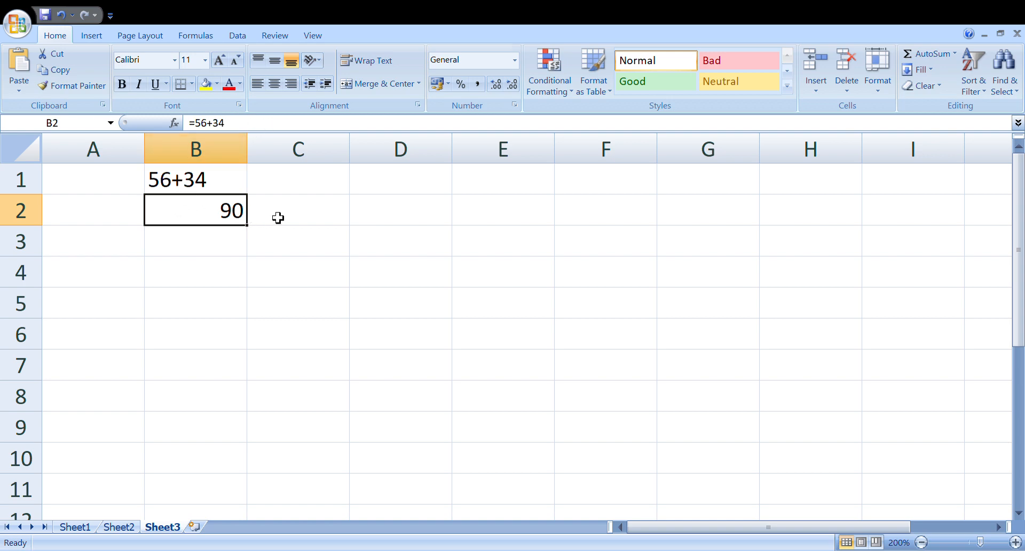
{"action": "left_click", "coordinate": [306, 219]}
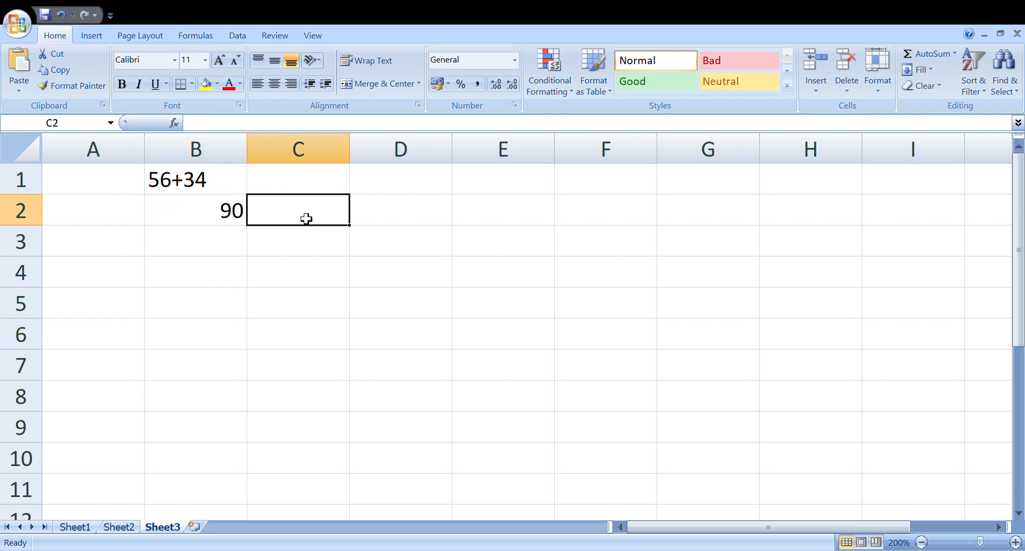
Step: Enter the addition formula =50+45 in cell B3 and reselect the cell to check its formula
{"action": "left_click", "coordinate": [208, 245]}
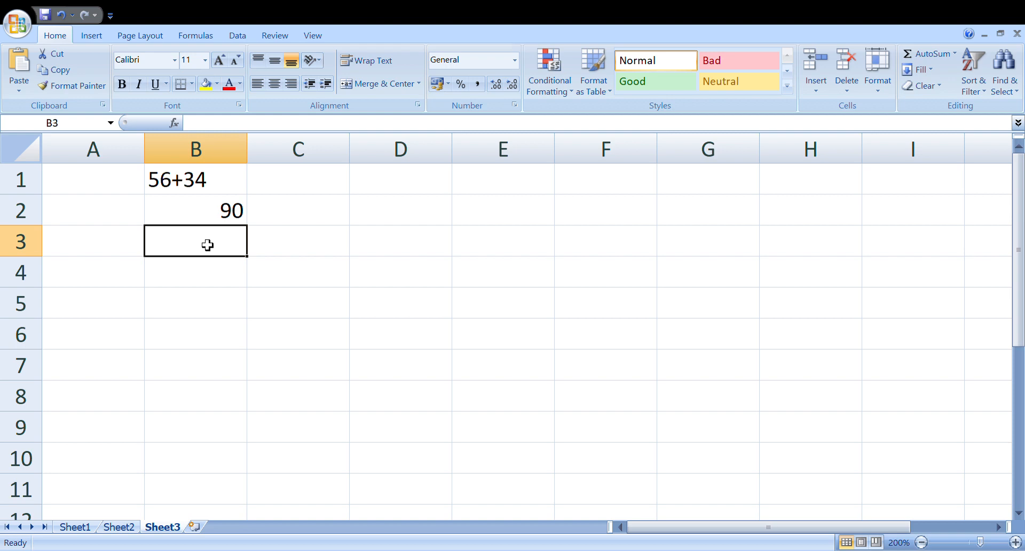
{"action": "type", "text": "6"}
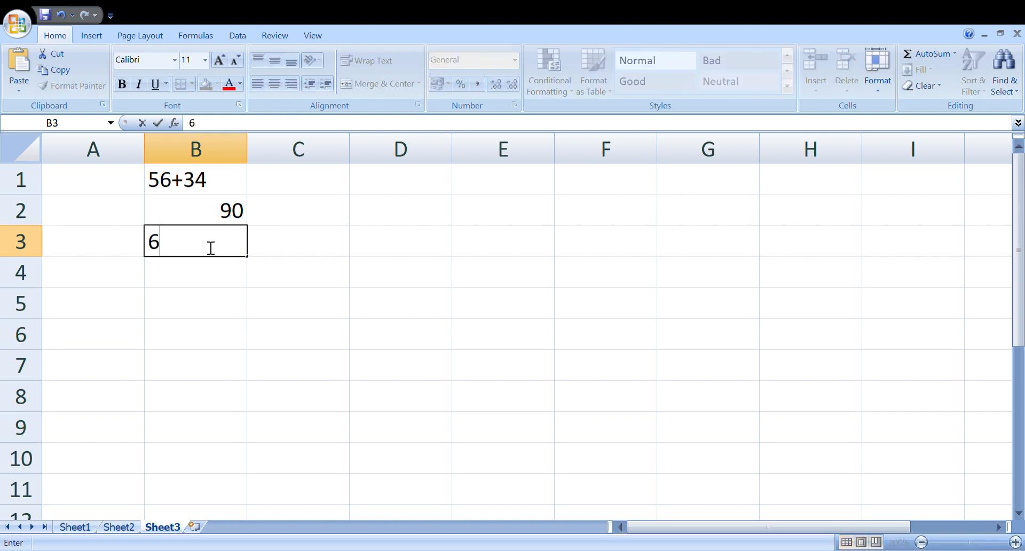
{"action": "key", "text": "BackSpace"}
{"action": "type", "text": "="}
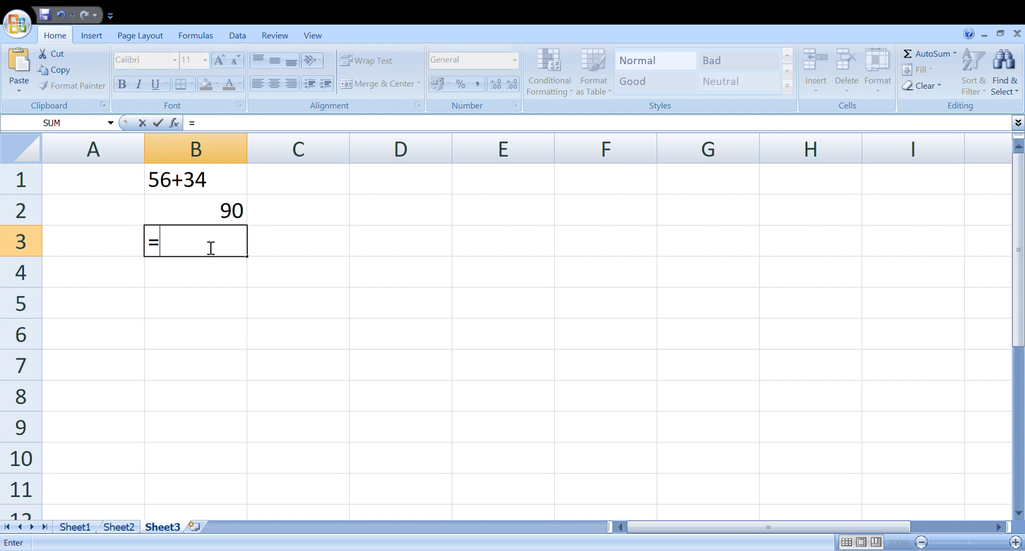
{"action": "type", "text": "50+45"}
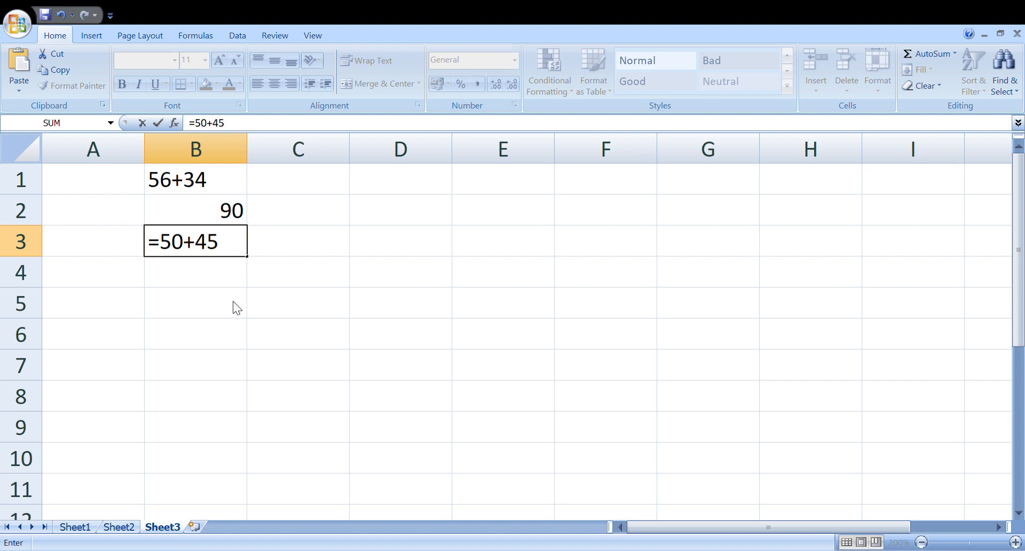
{"action": "key", "text": "Return"}
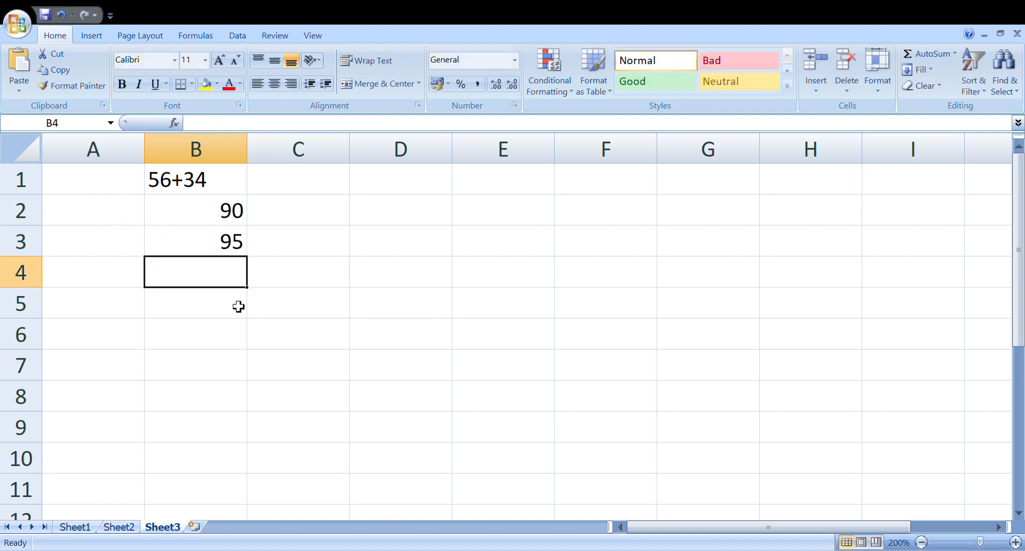
{"action": "left_click", "coordinate": [234, 242]}
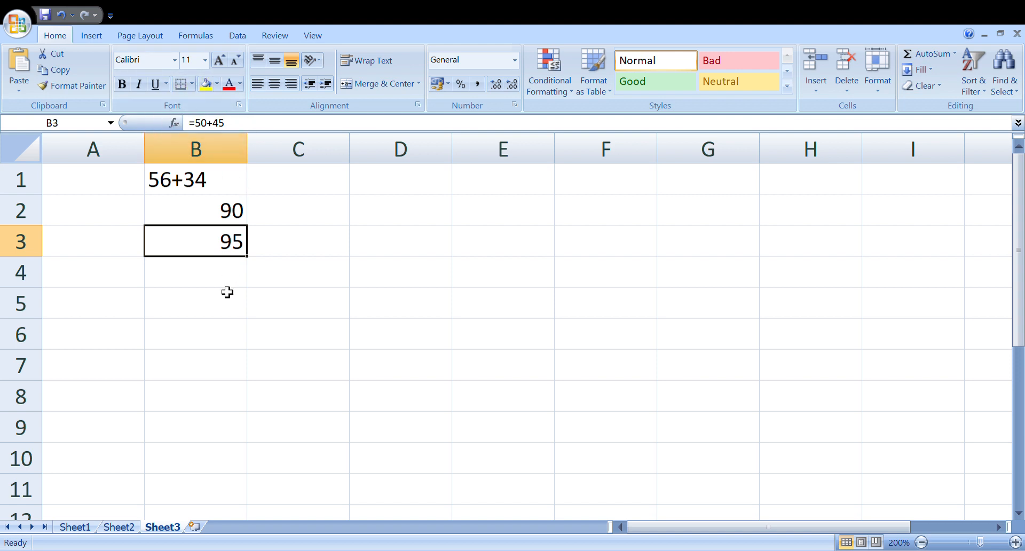
Step: Enter the addition formula =6745+34 in cell B4
{"action": "left_click", "coordinate": [233, 276]}
{"action": "type", "text": "="}
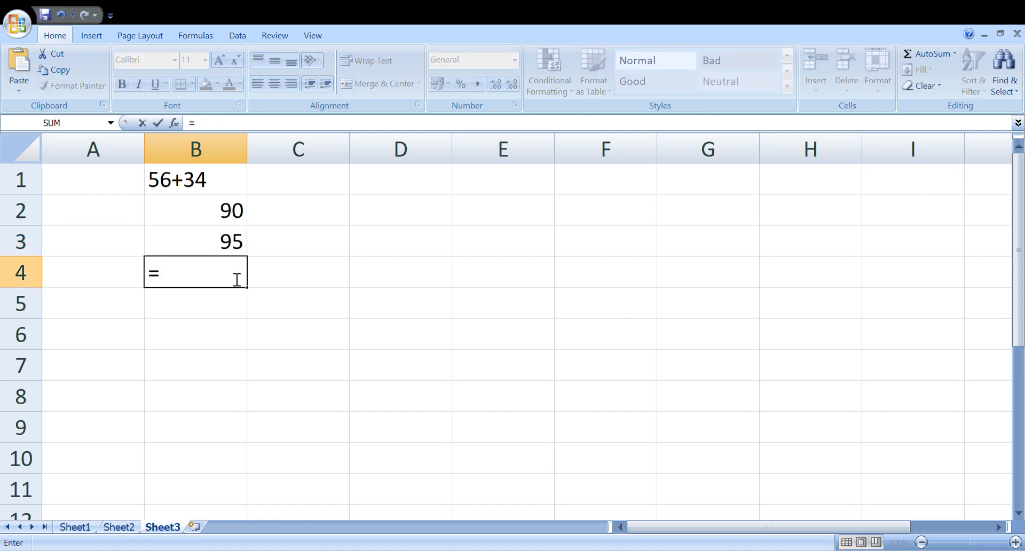
{"action": "type", "text": "6745"}
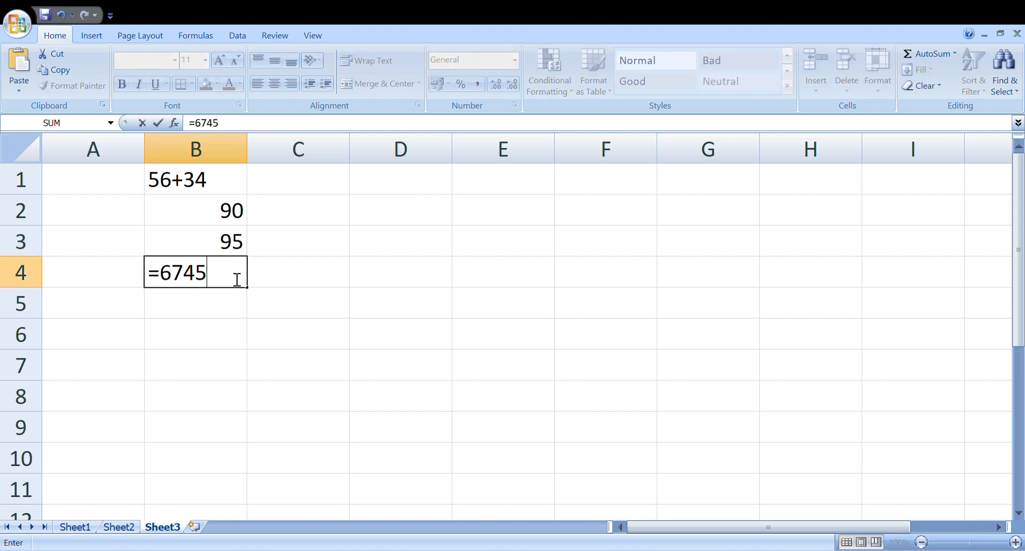
{"action": "type", "text": "+34"}
{"action": "key", "text": "Return"}
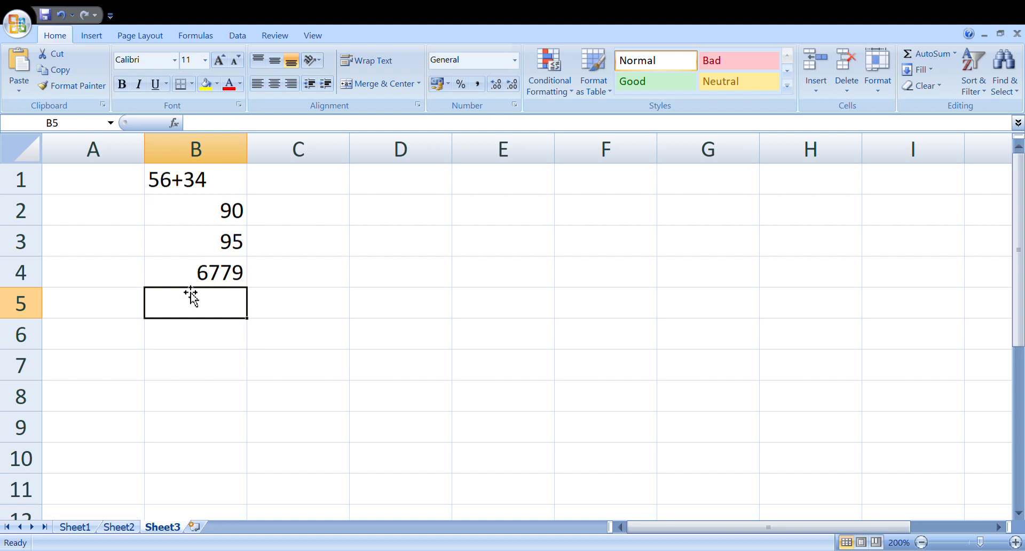
Step: Enter the three-number addition formula =674947+64647+6737 in cell B5
{"action": "type", "text": "="}
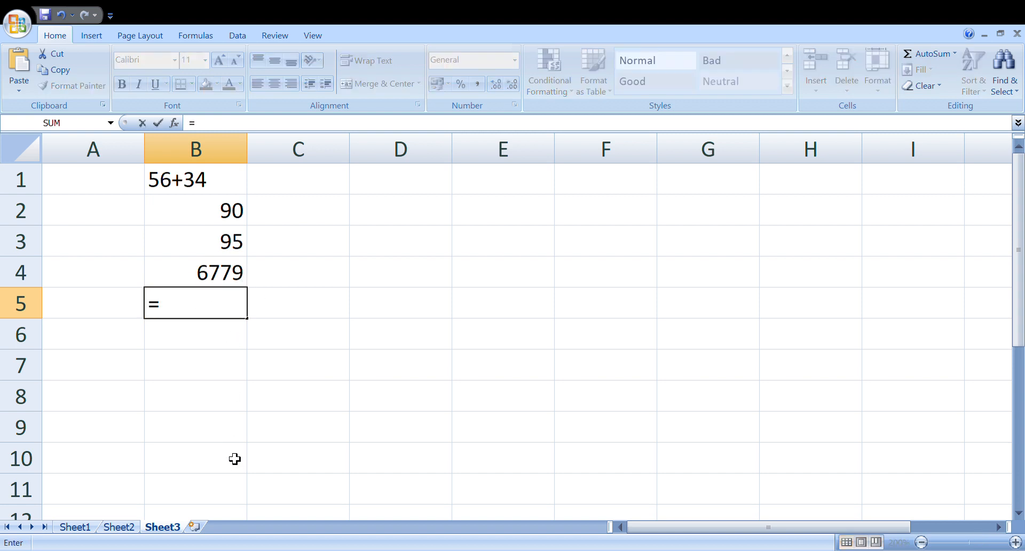
{"action": "type", "text": "6749"}
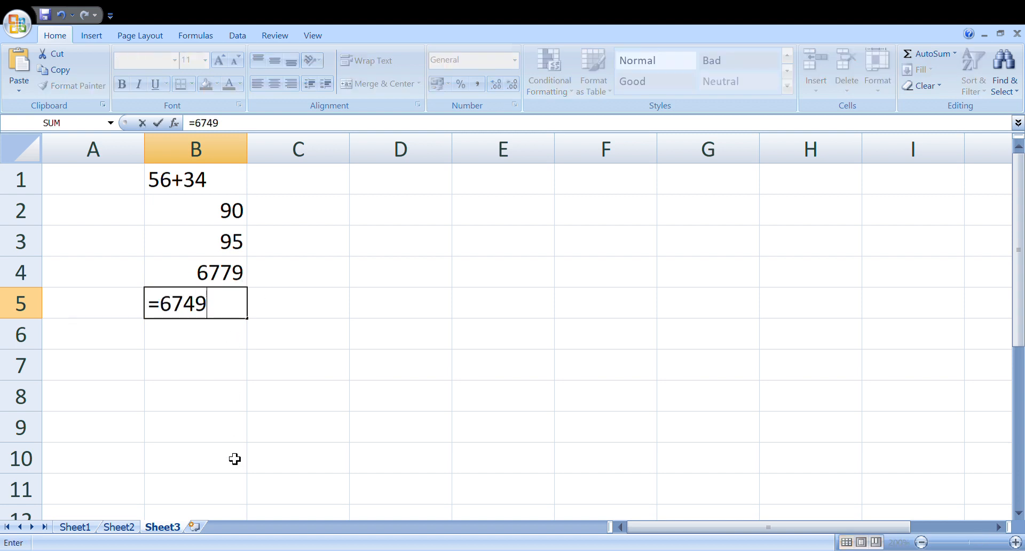
{"action": "type", "text": "47+64647"}
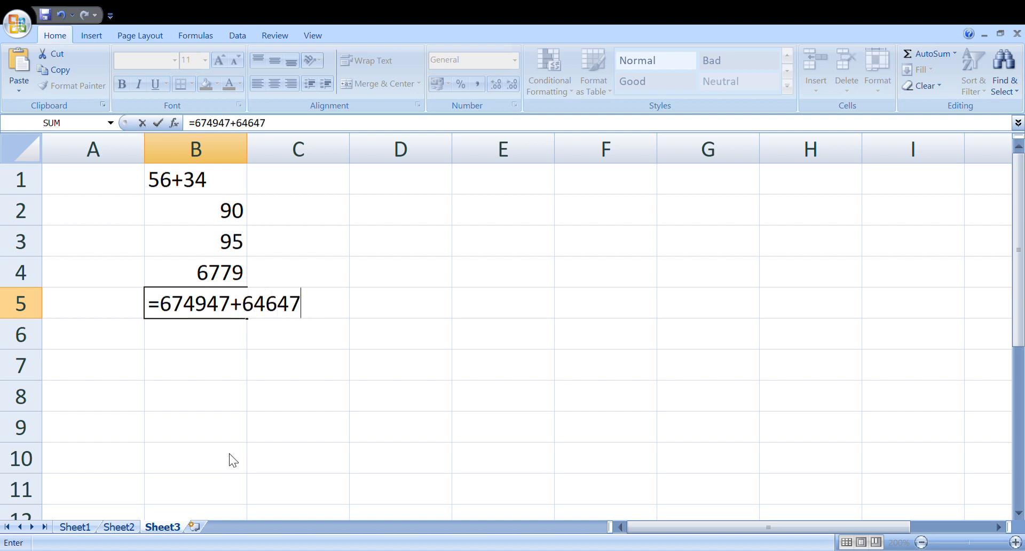
{"action": "type", "text": "+6737"}
{"action": "key", "text": "Return"}
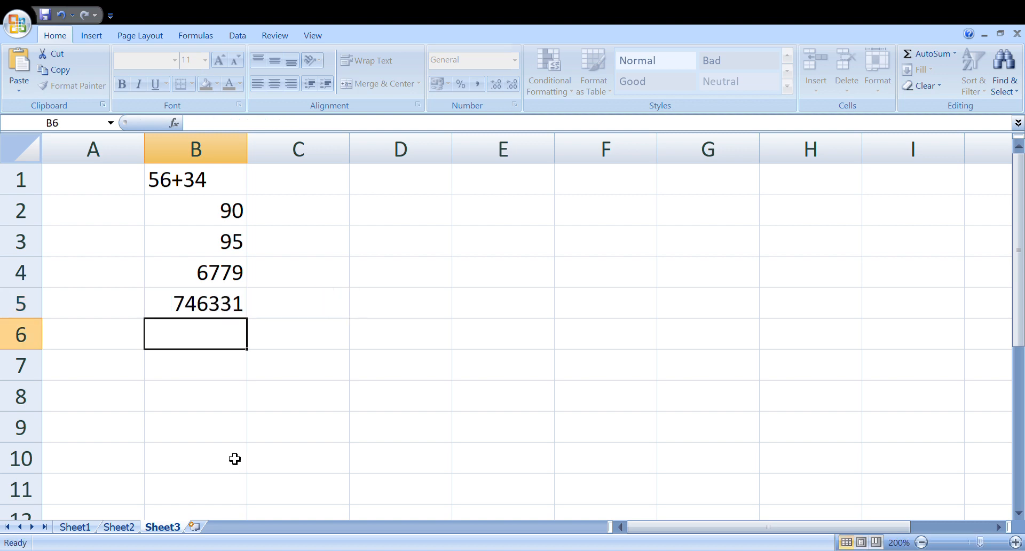
Step: Enter the formula =12+12+23+57+89+90+78+89+345+123+9874 in cell B6 and reselect the cell to review it
{"action": "type", "text": "="}
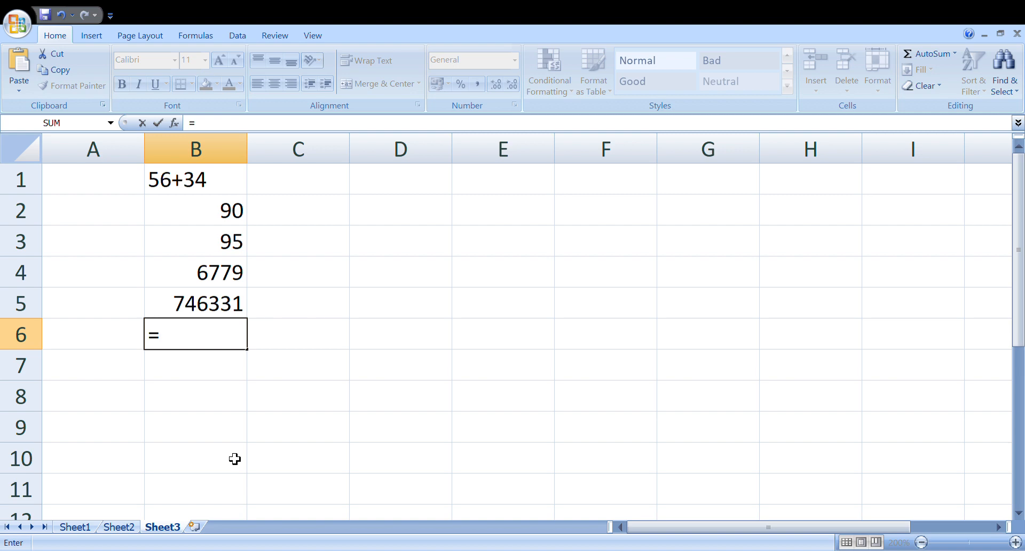
{"action": "type", "text": "12+12"}
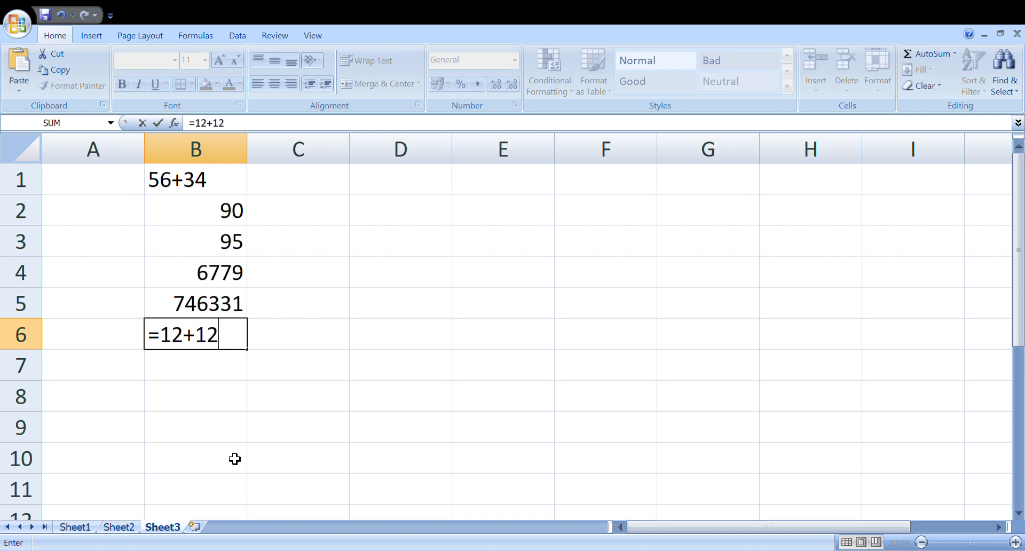
{"action": "type", "text": "+23+"}
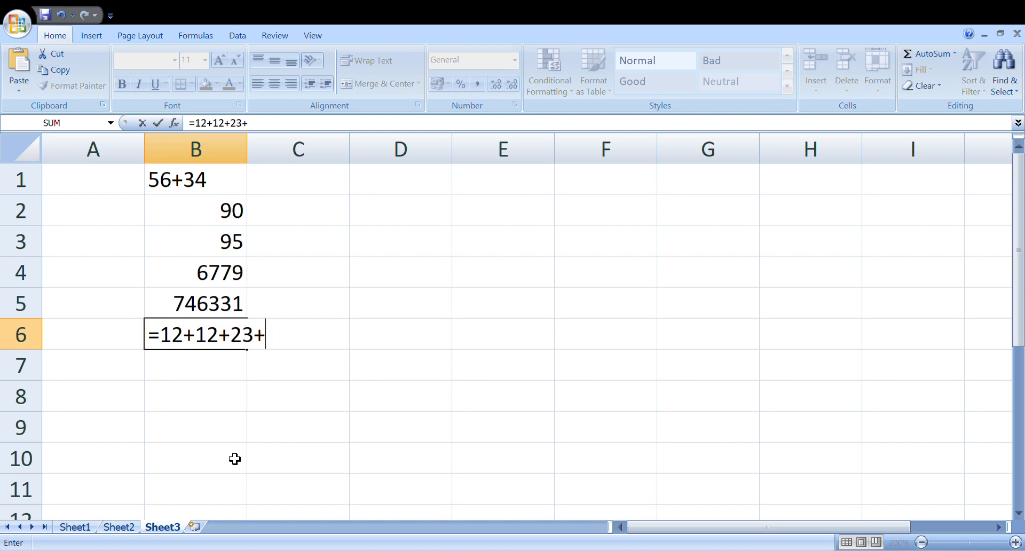
{"action": "type", "text": "57+89"}
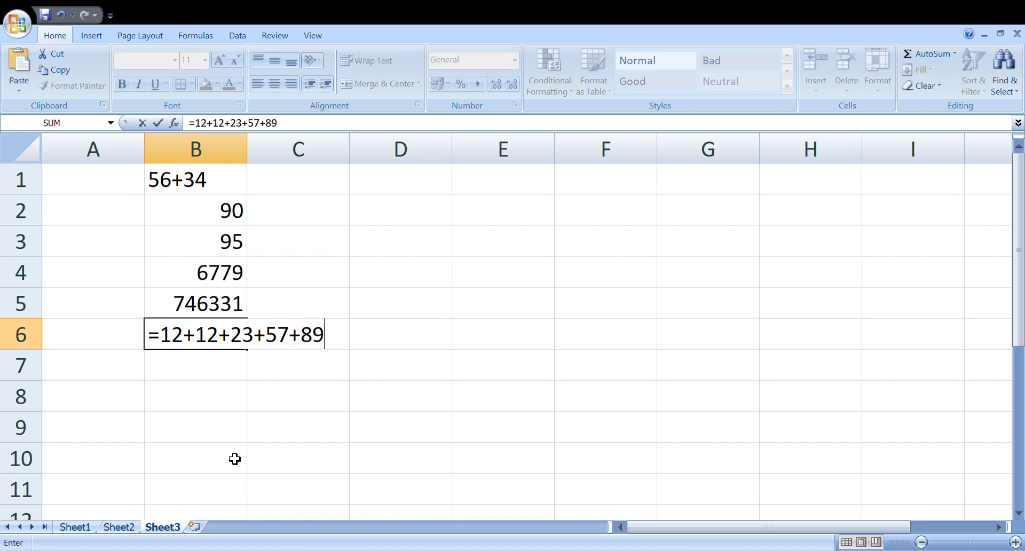
{"action": "type", "text": "+90+78+"}
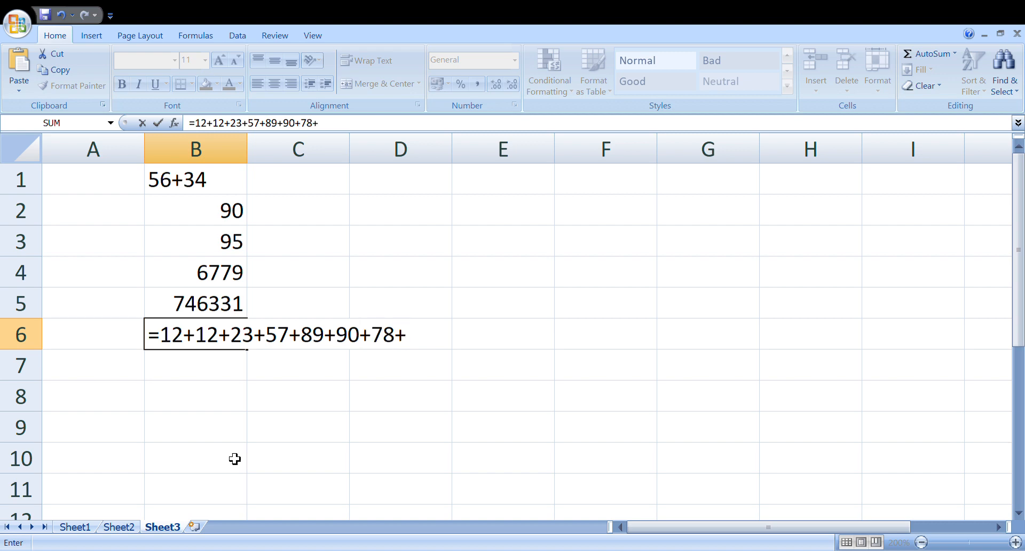
{"action": "type", "text": "89"}
{"action": "type", "text": "+3"}
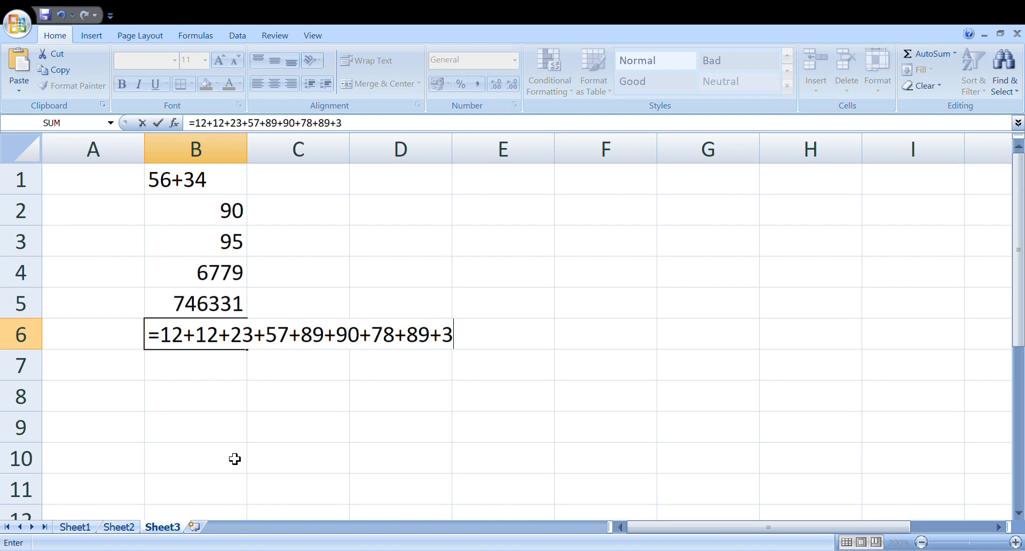
{"action": "type", "text": "45+123"}
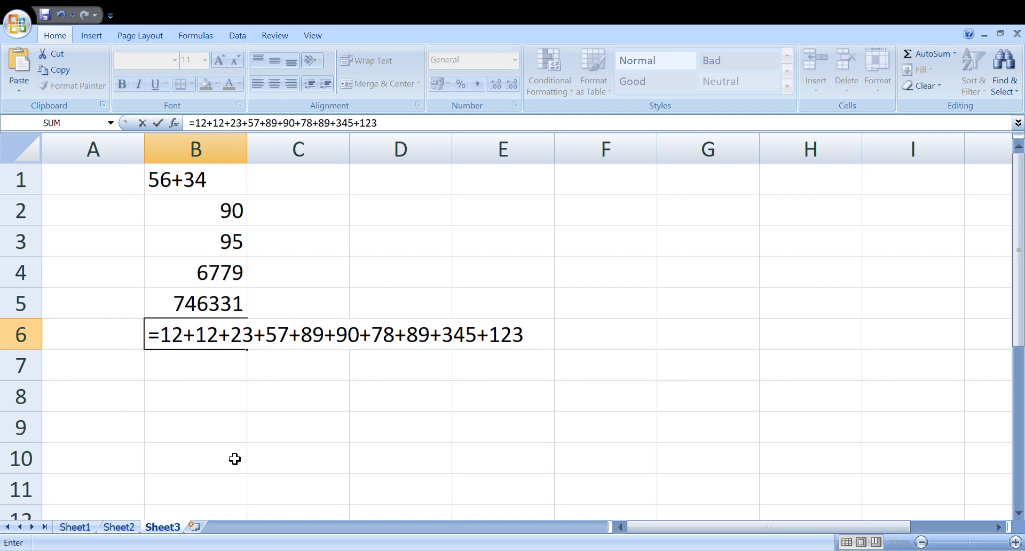
{"action": "type", "text": "+987"}
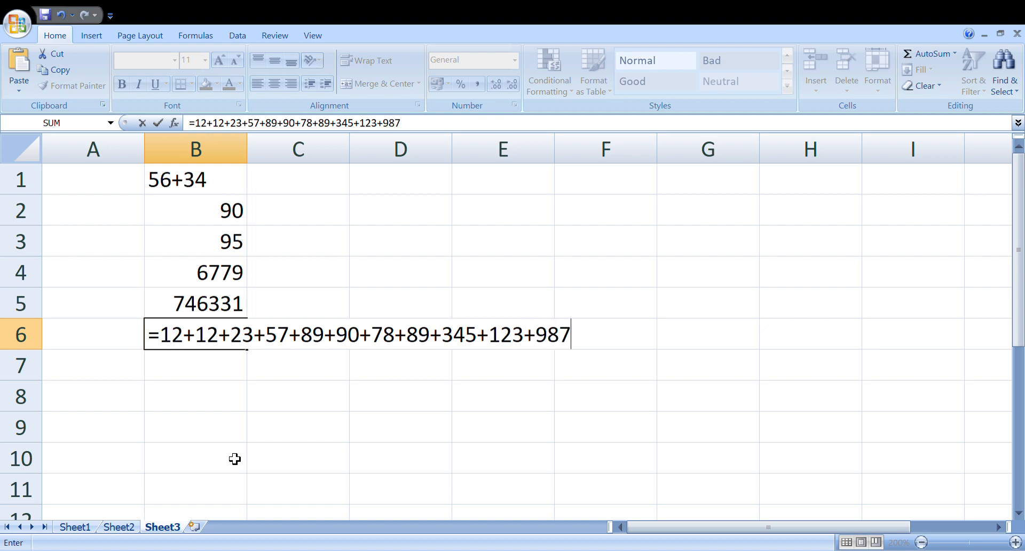
{"action": "type", "text": "4"}
{"action": "key", "text": "Return"}
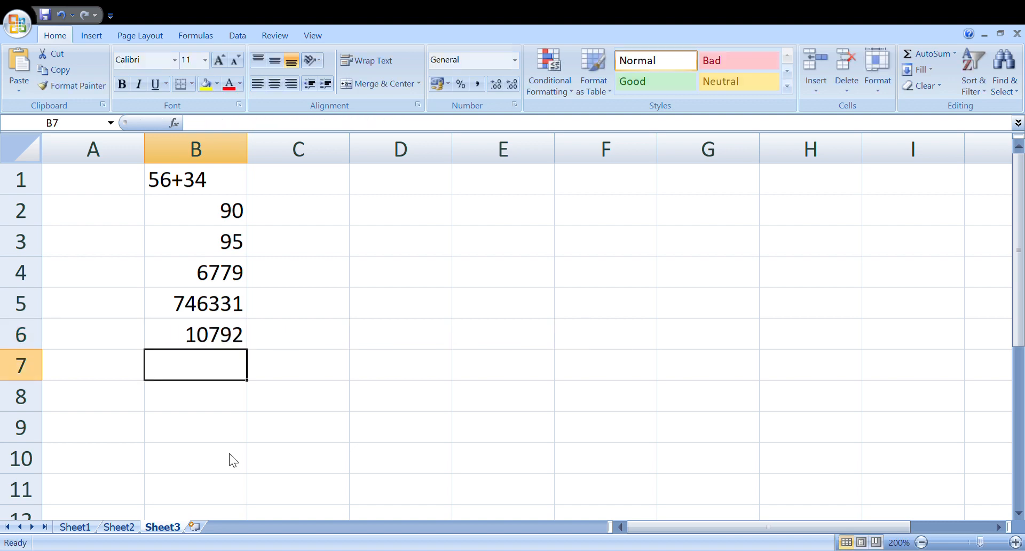
{"action": "left_click", "coordinate": [229, 337]}
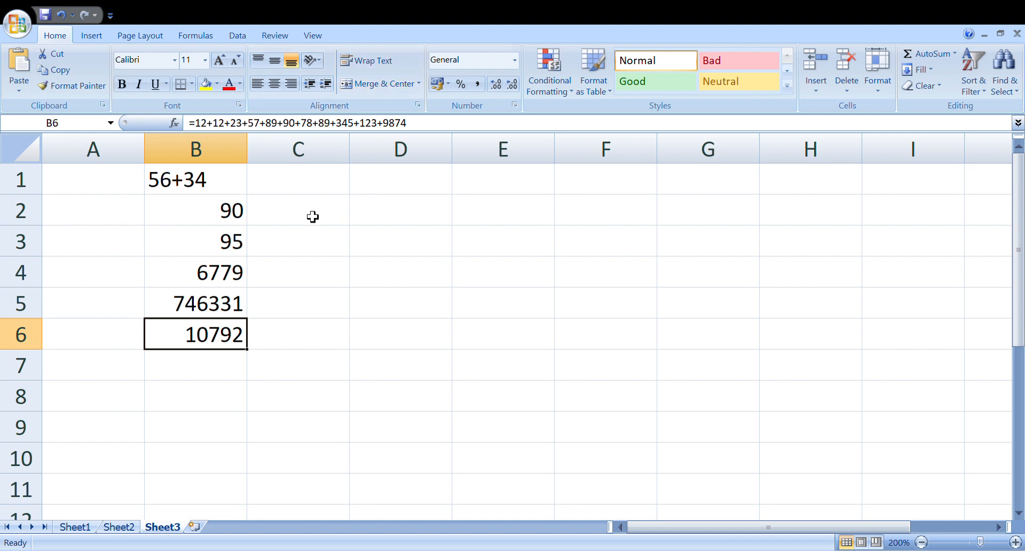
Step: Replace the text expression in cell B1 with the heading ADDITION in capital letters
{"action": "left_click", "coordinate": [229, 190]}
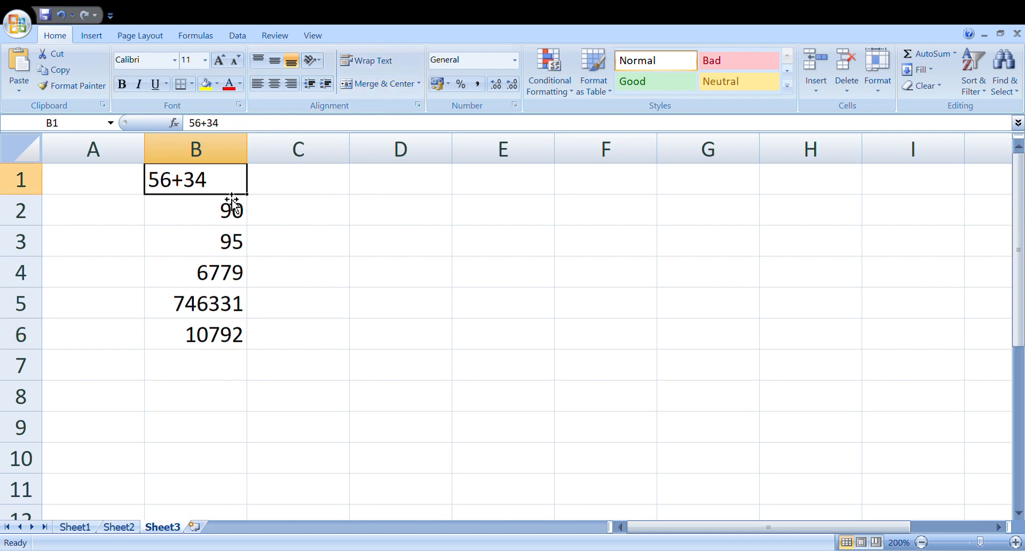
{"action": "type", "text": "a"}
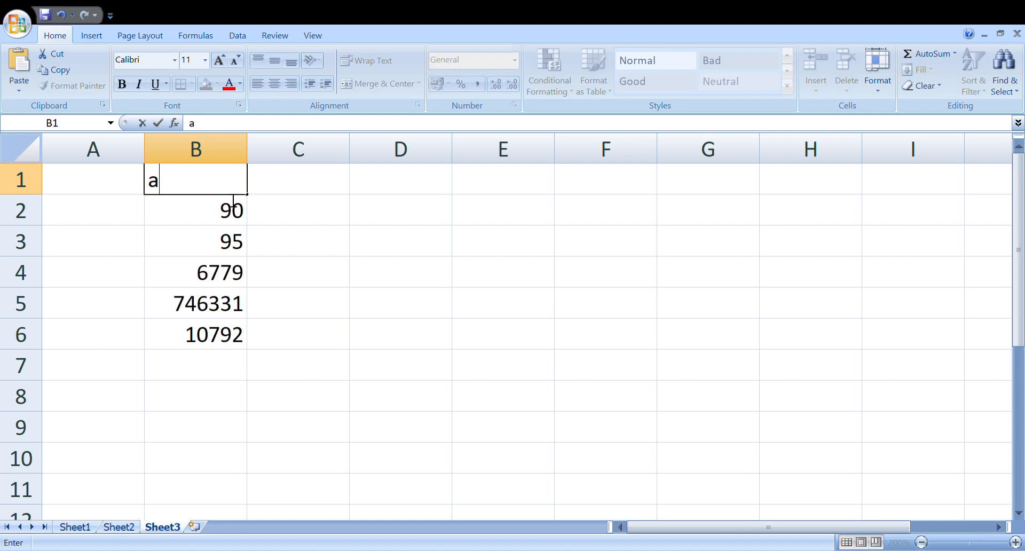
{"action": "key", "text": "BackSpace"}
{"action": "type", "text": "ADD"}
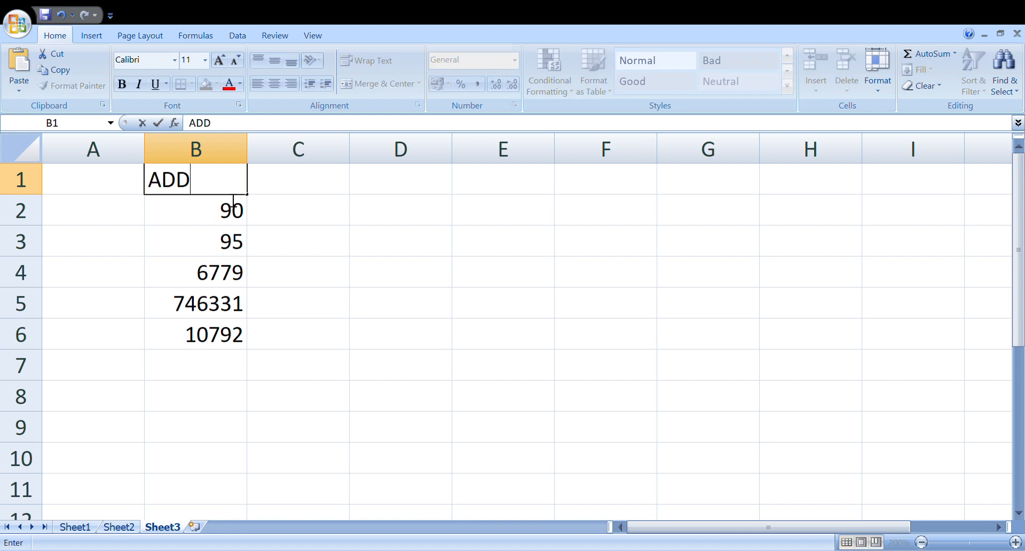
{"action": "type", "text": "ITION"}
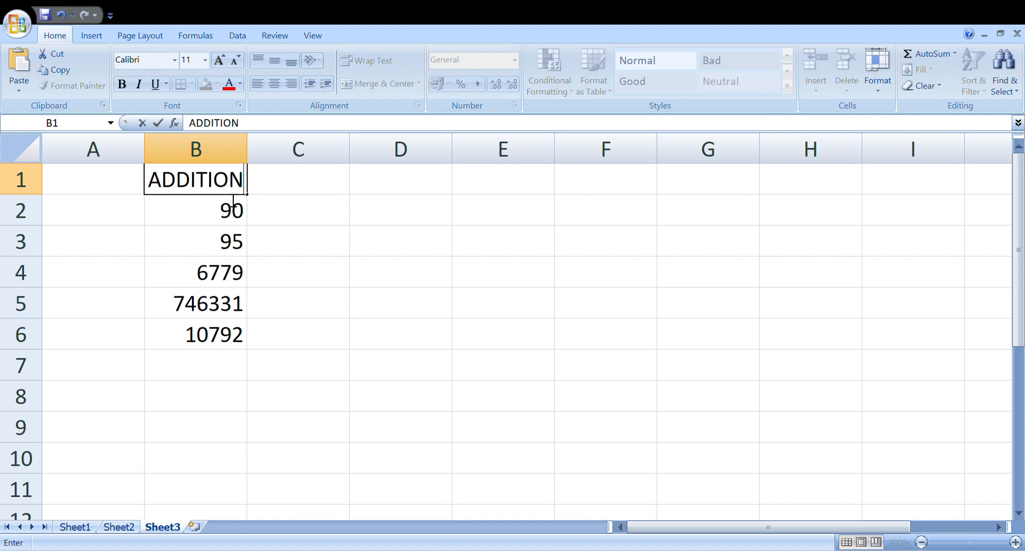
Step: Enter the heading SUBTRACTION in cell D1 and widen column D to fit it
{"action": "left_click", "coordinate": [368, 191]}
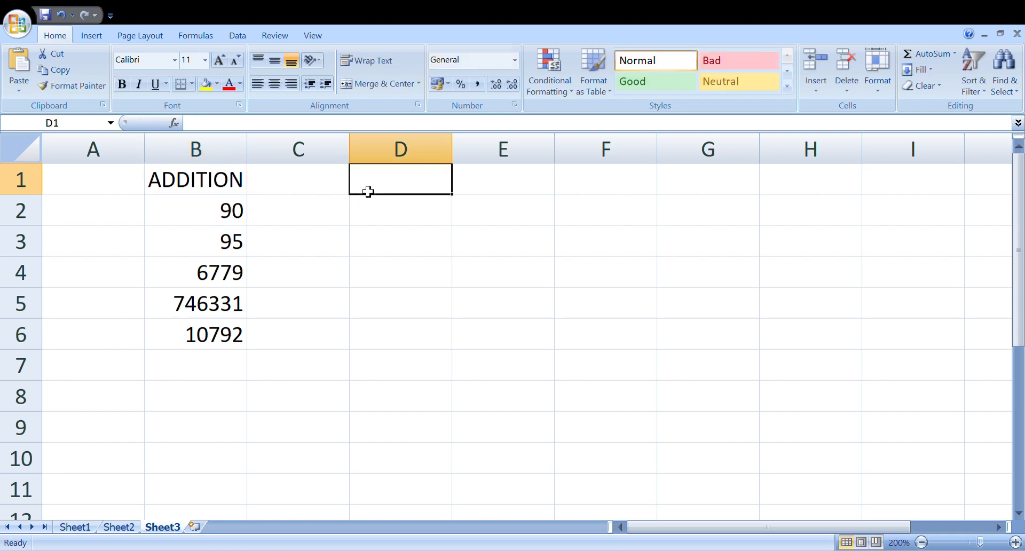
{"action": "type", "text": "SUB"}
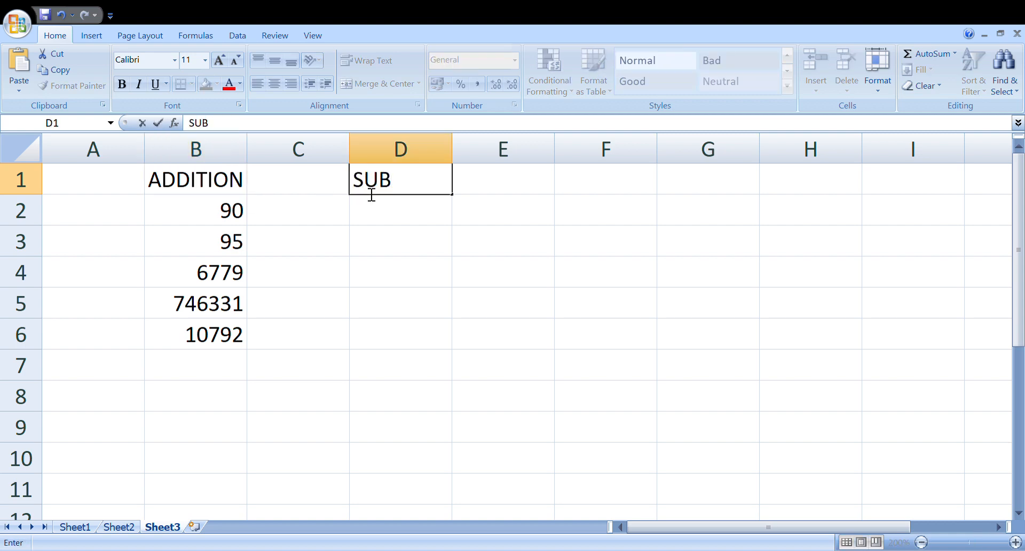
{"action": "type", "text": "TRACTION"}
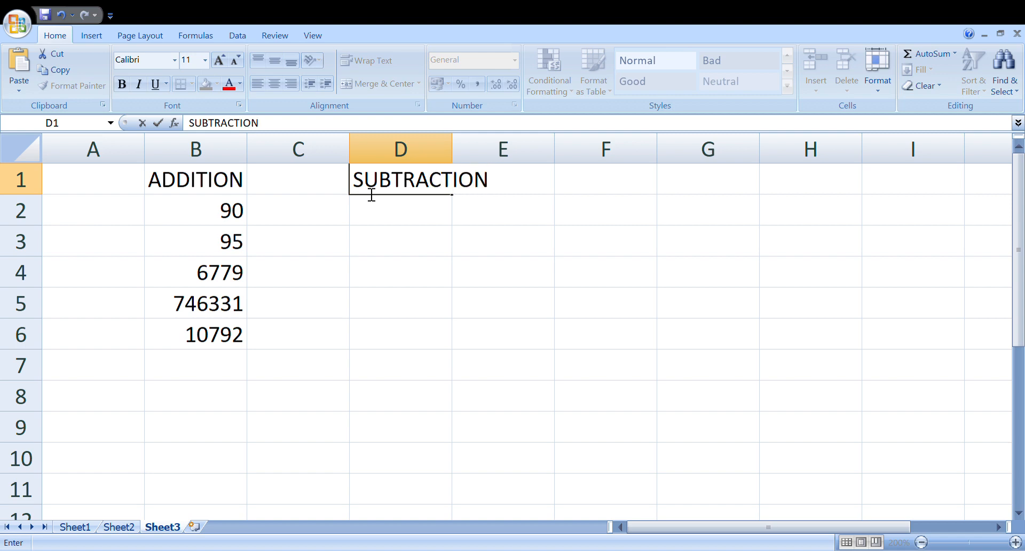
{"action": "left_click", "coordinate": [392, 217]}
{"action": "left_click_drag", "start_coordinate": [463, 156], "coordinate": [504, 156]}
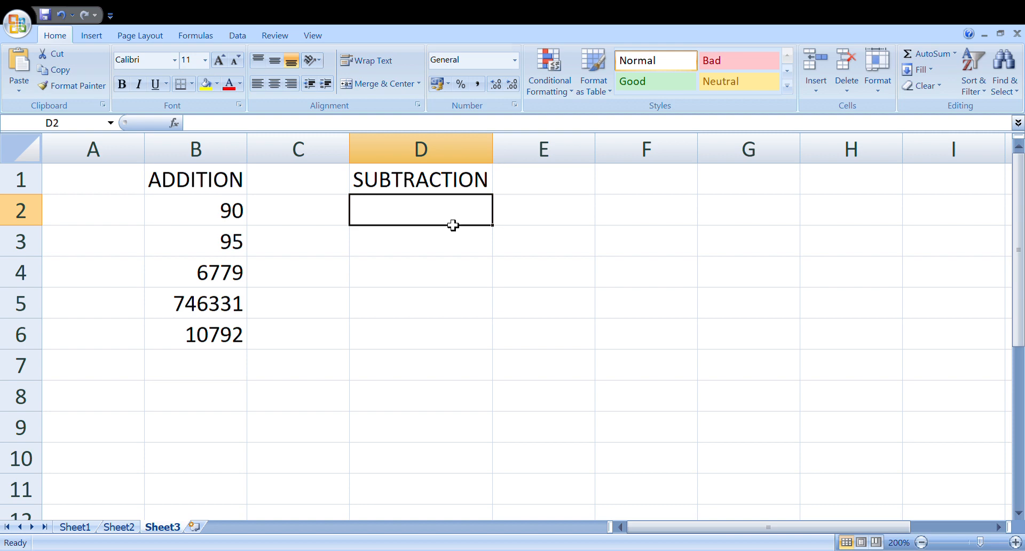
Step: Enter the expression 569-45 without an equals sign in cell D2
{"action": "type", "text": "569"}
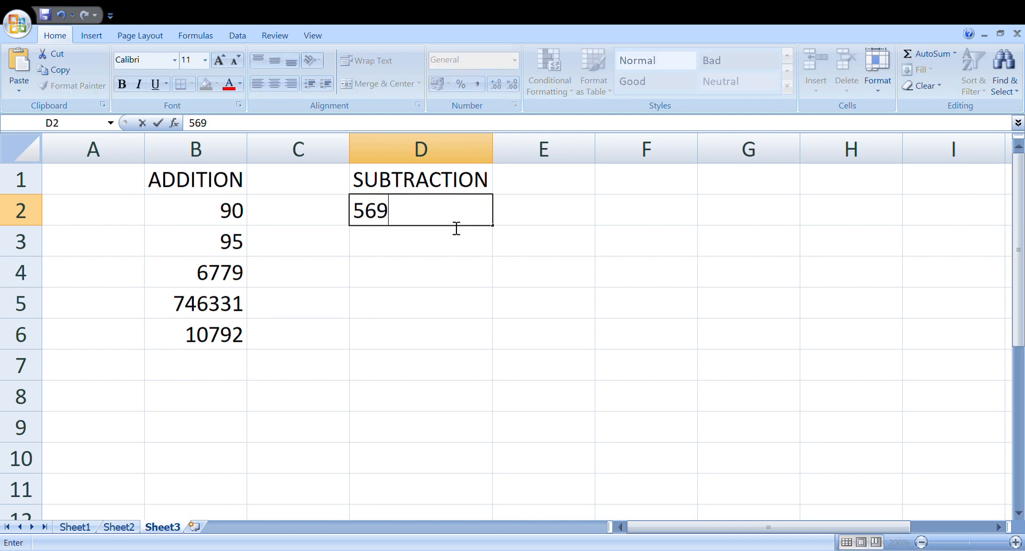
{"action": "type", "text": "-45"}
{"action": "key", "text": "Return"}
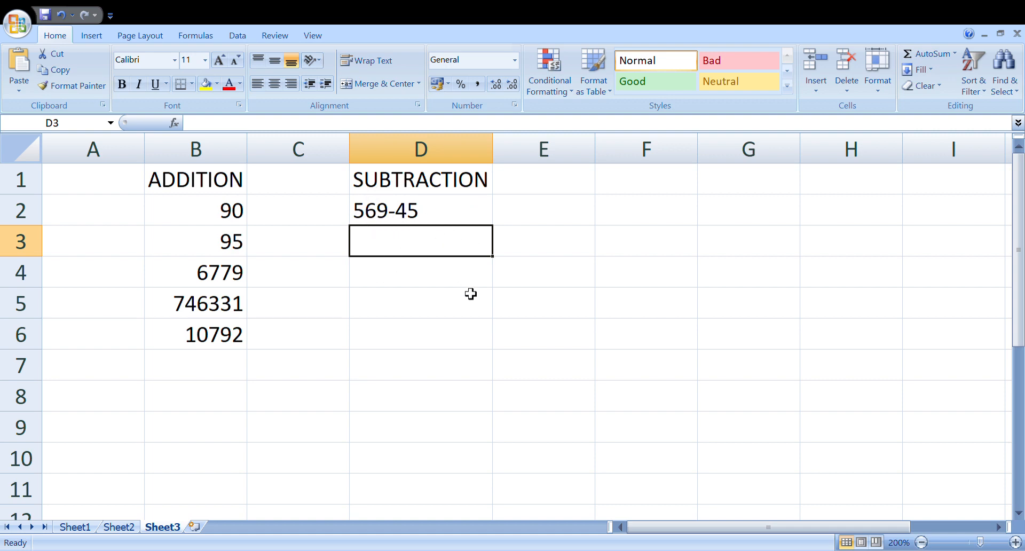
Step: Enter the subtraction formula =569-45 in cell D3
{"action": "type", "text": "="}
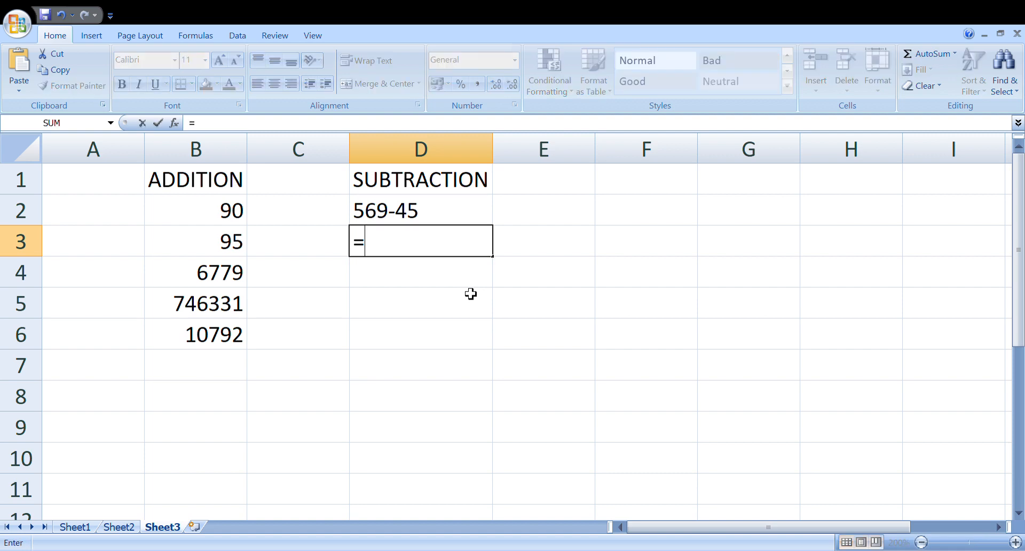
{"action": "type", "text": "569"}
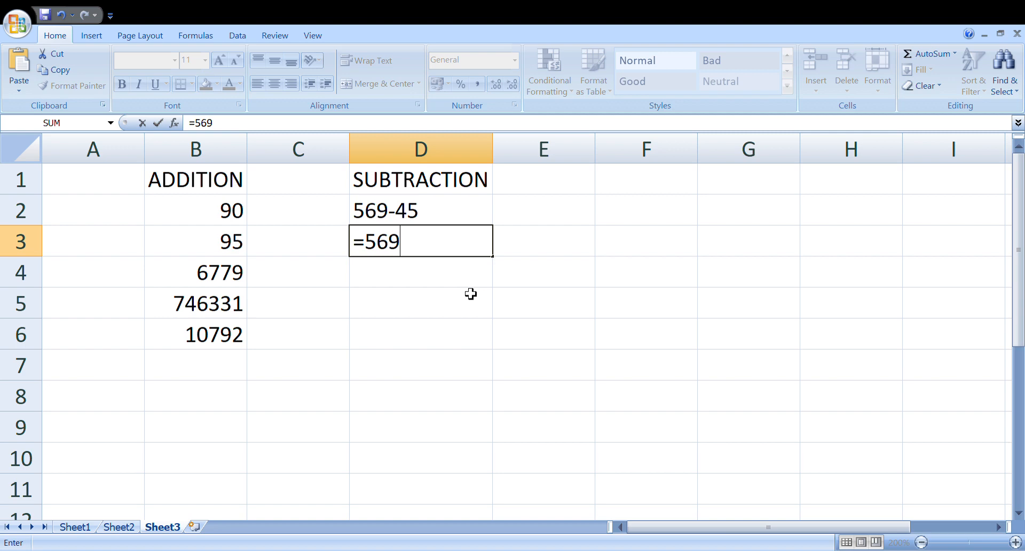
{"action": "type", "text": "-45"}
{"action": "key", "text": "Return"}
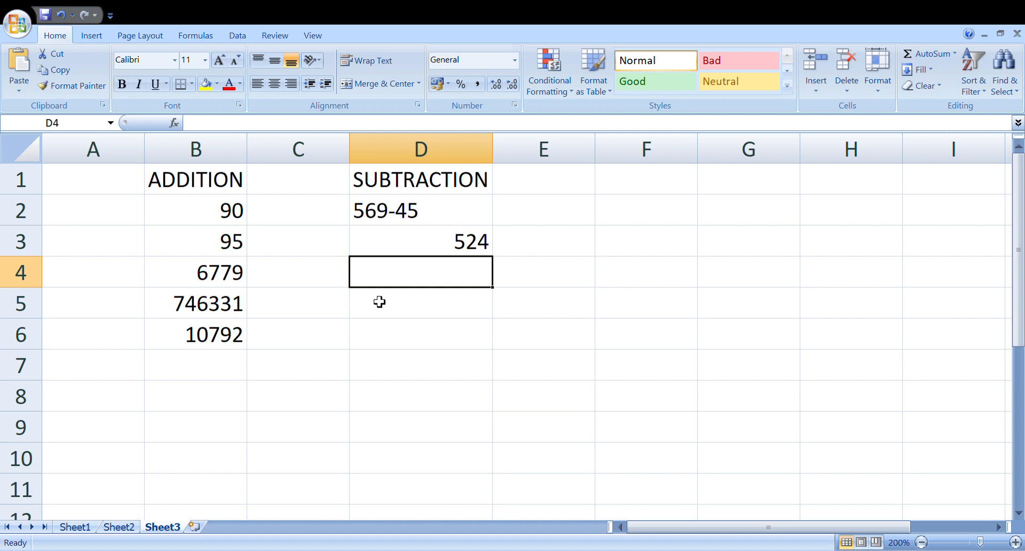
Step: Convert the text 569-45 in cell D2 into a formula by adding an equals sign in front of it
{"action": "left_click", "coordinate": [393, 219]}
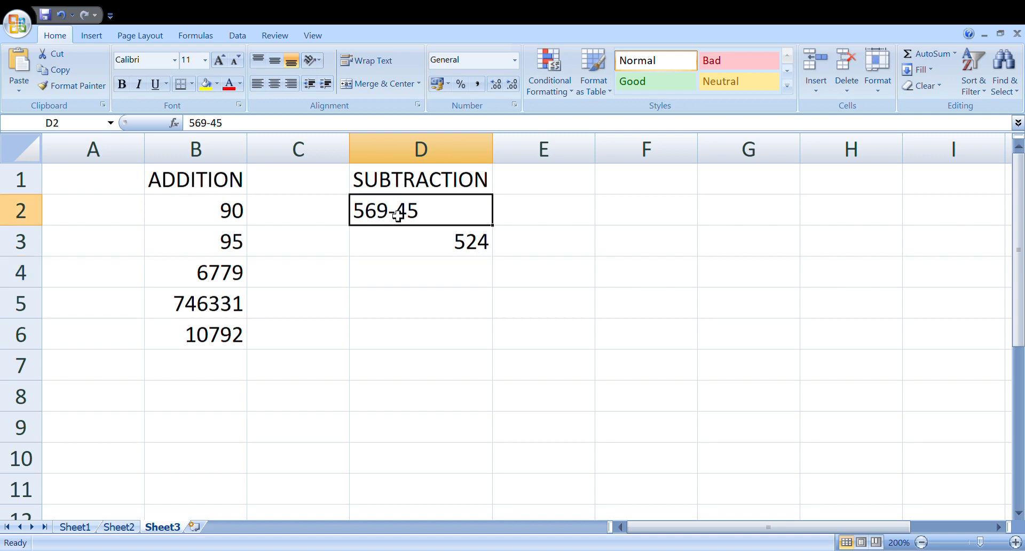
{"action": "double_click", "coordinate": [359, 215]}
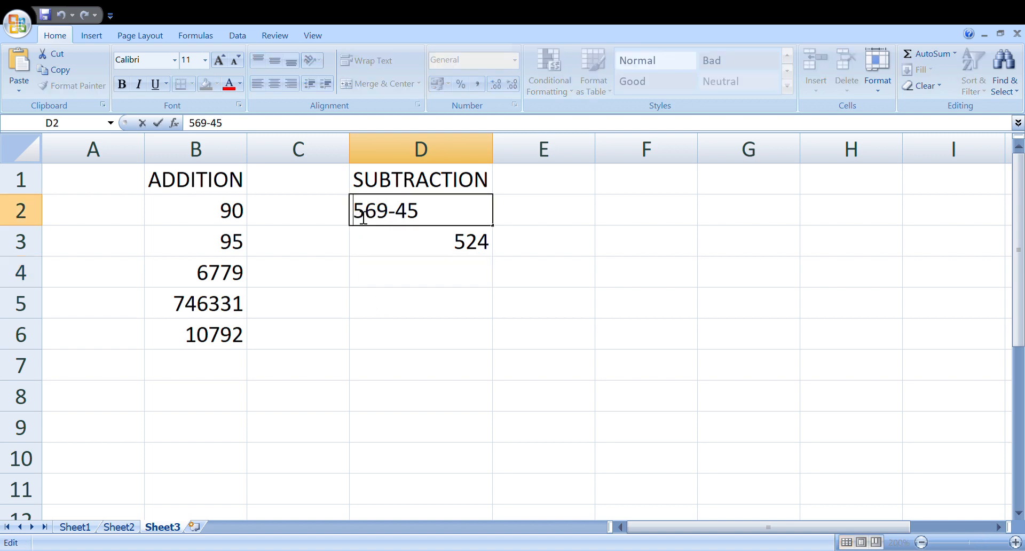
{"action": "type", "text": "="}
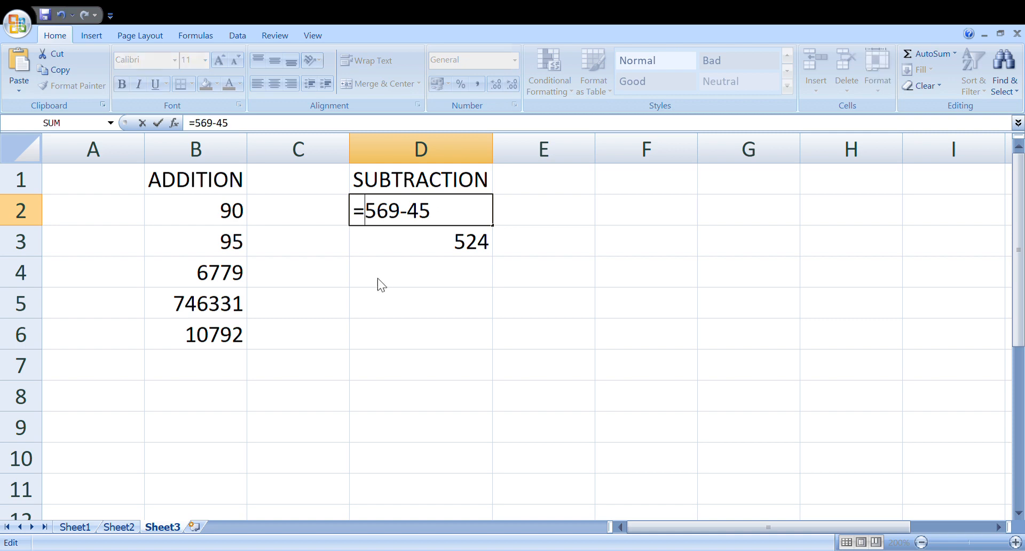
{"action": "key", "text": "Return"}
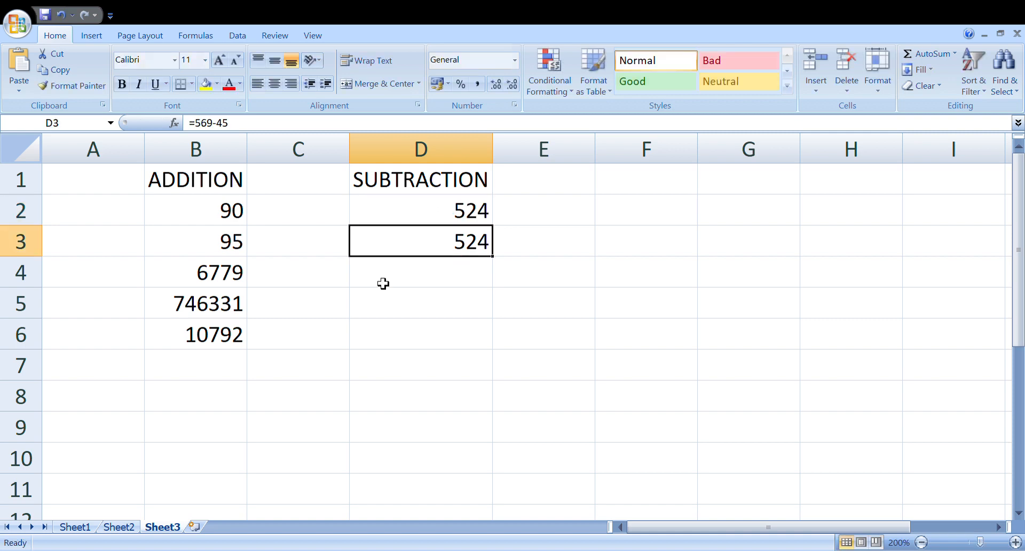
Step: Remove the leading equals sign from the formula in cell D2 so that it holds the plain text 569-45
{"action": "double_click", "coordinate": [459, 219]}
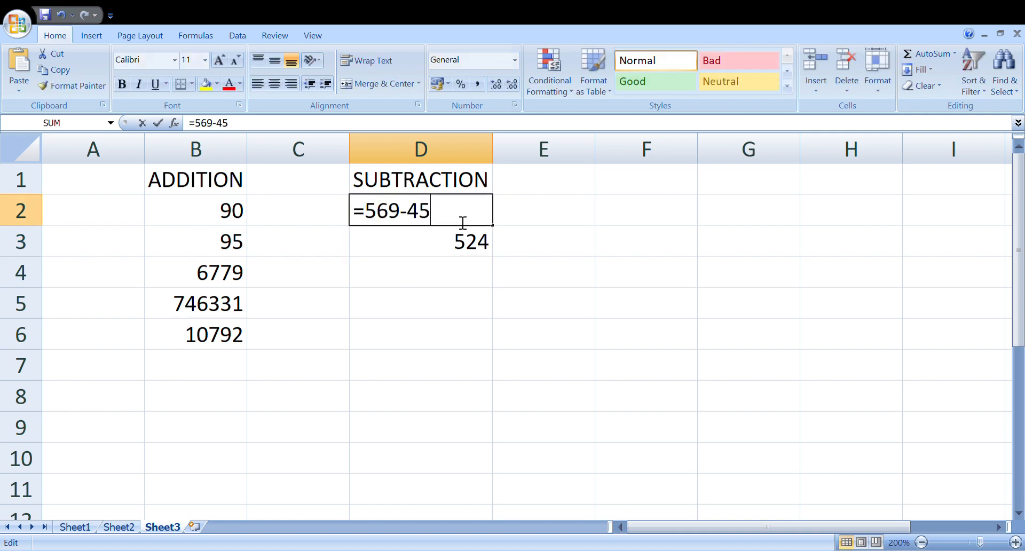
{"action": "left_click", "coordinate": [377, 218]}
{"action": "key", "text": "BackSpace"}
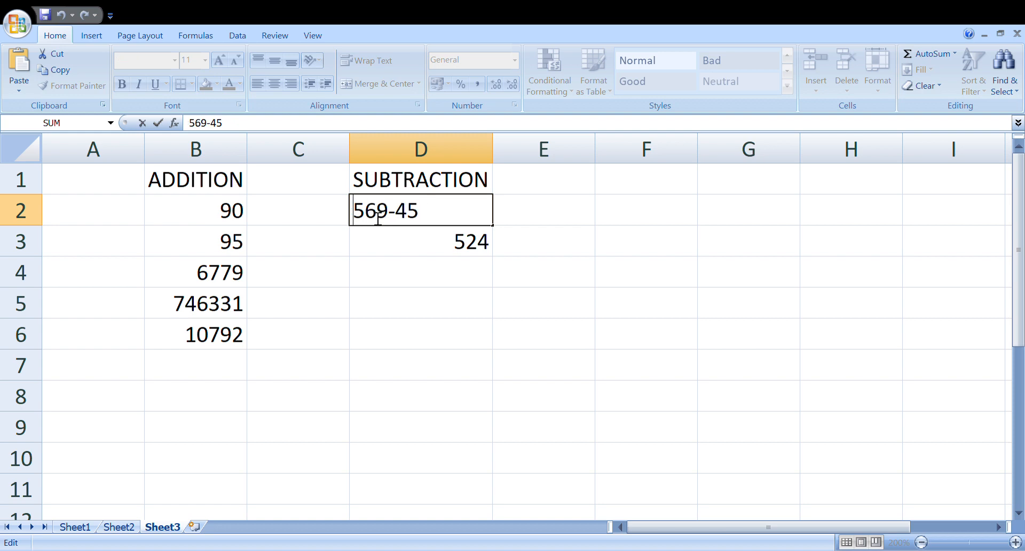
{"action": "key", "text": "Return"}
{"action": "key", "text": "Return"}
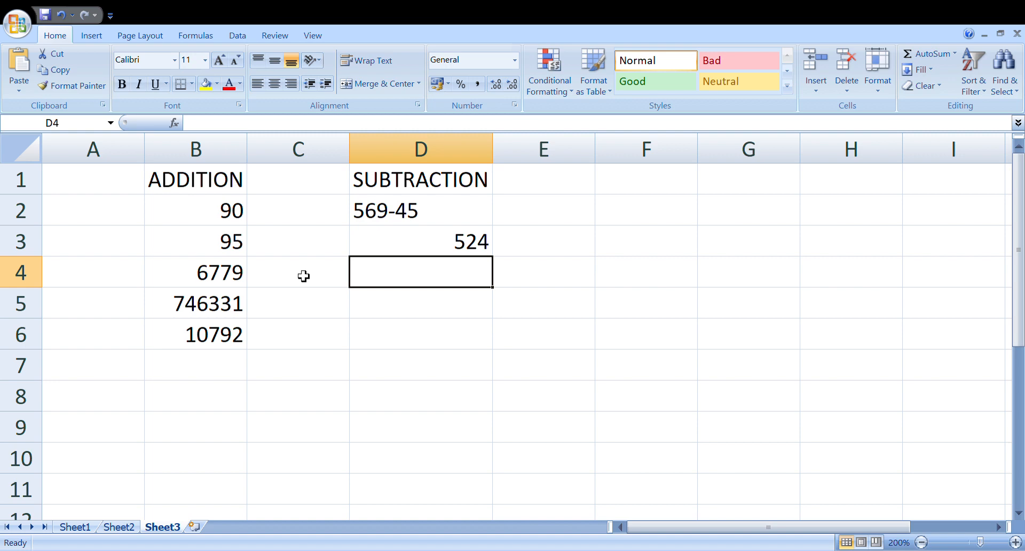
{"action": "type", "text": "="}
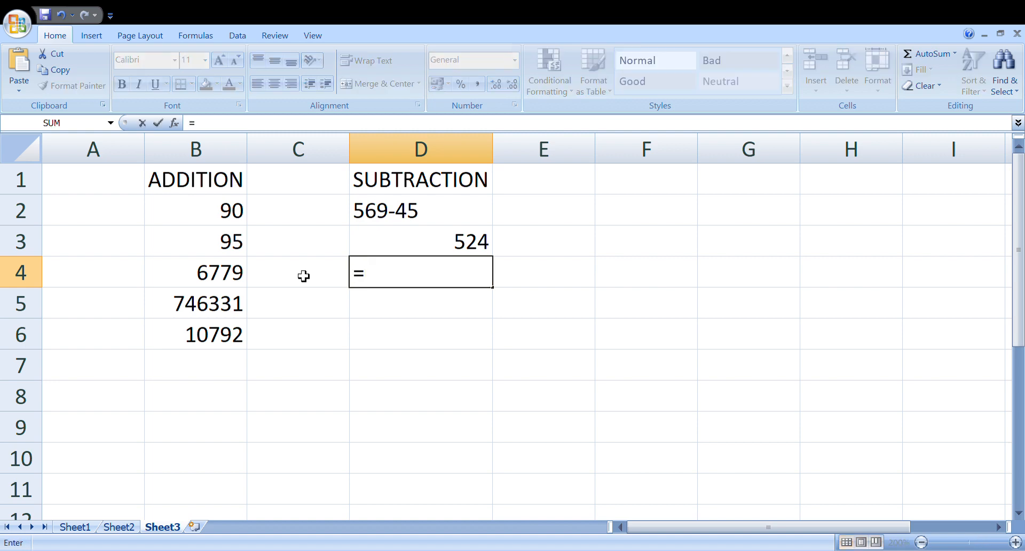
{"action": "type", "text": "3456"}
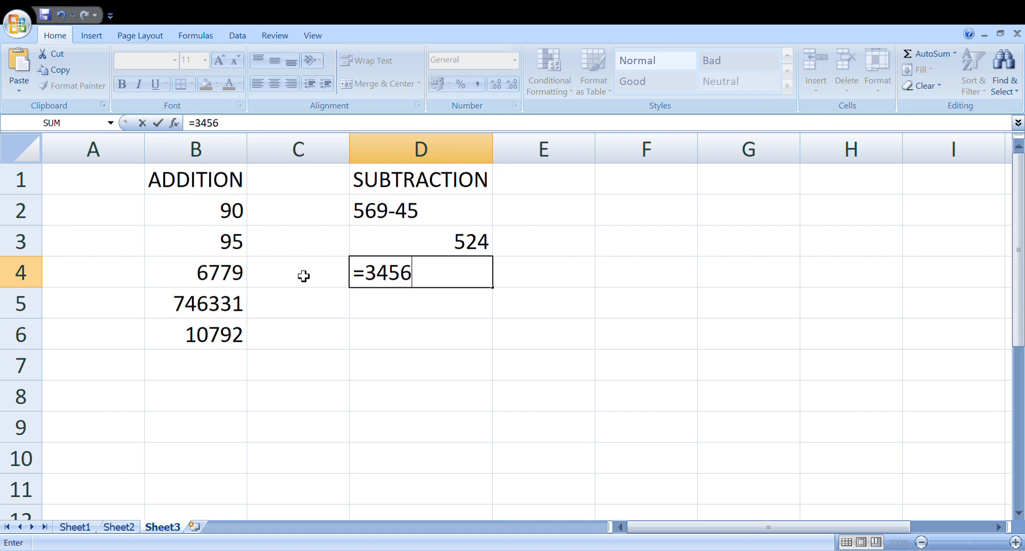
{"action": "type", "text": "78-1"}
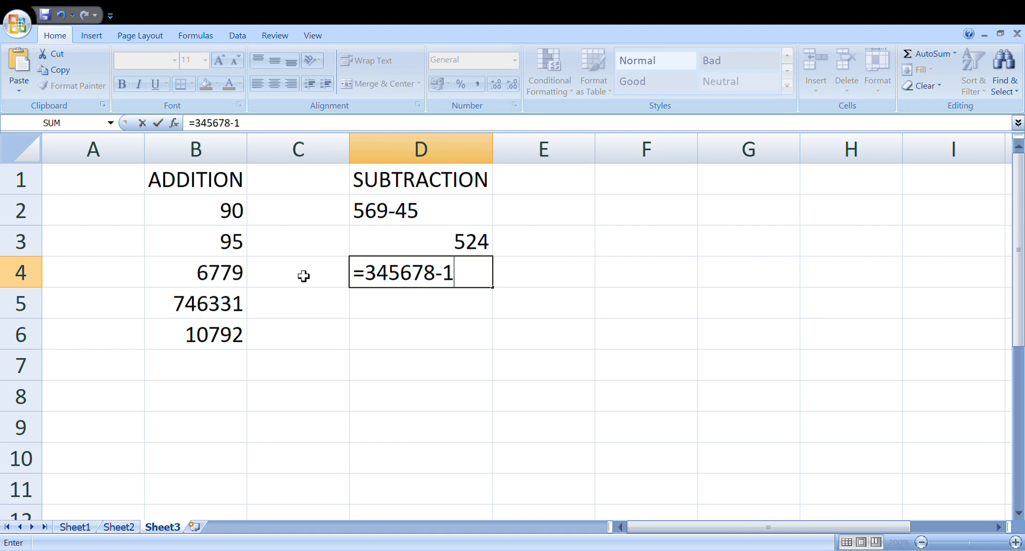
{"action": "type", "text": "2345"}
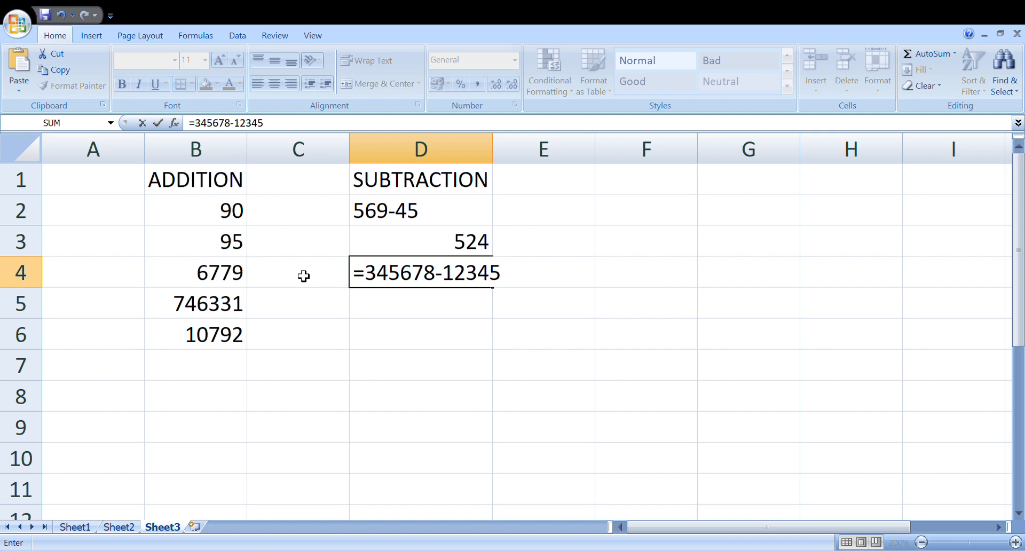
{"action": "key", "text": "Return"}
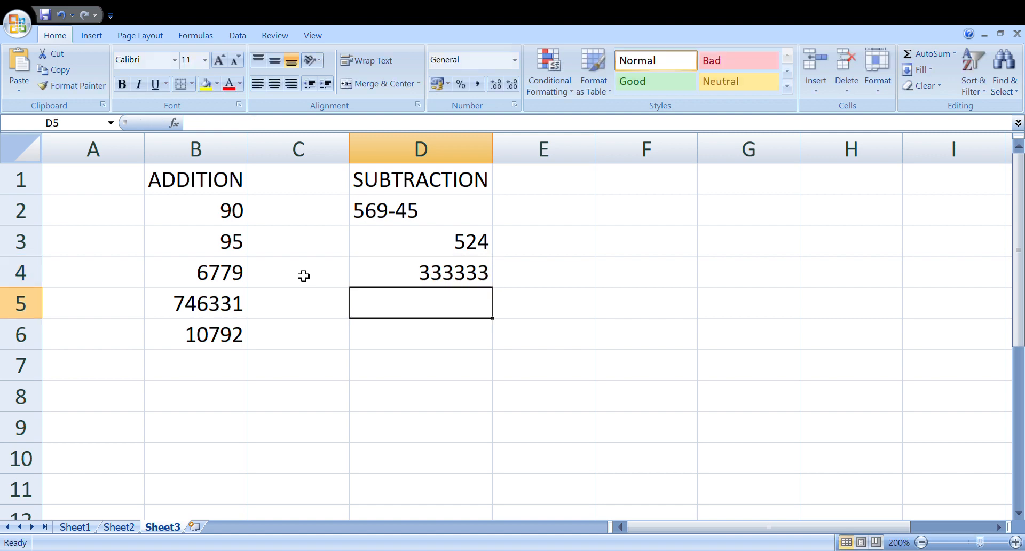
{"action": "type", "text": "="}
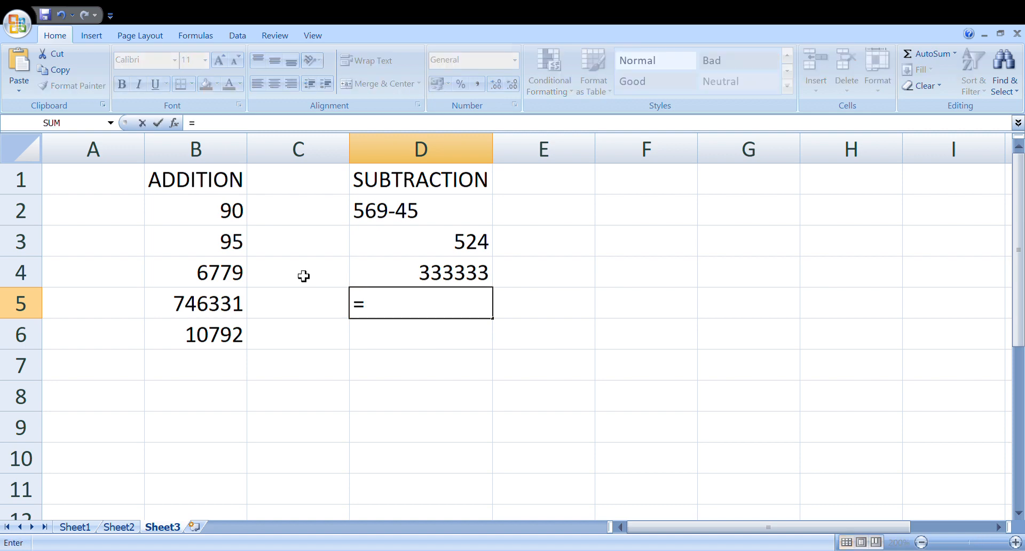
{"action": "type", "text": "123"}
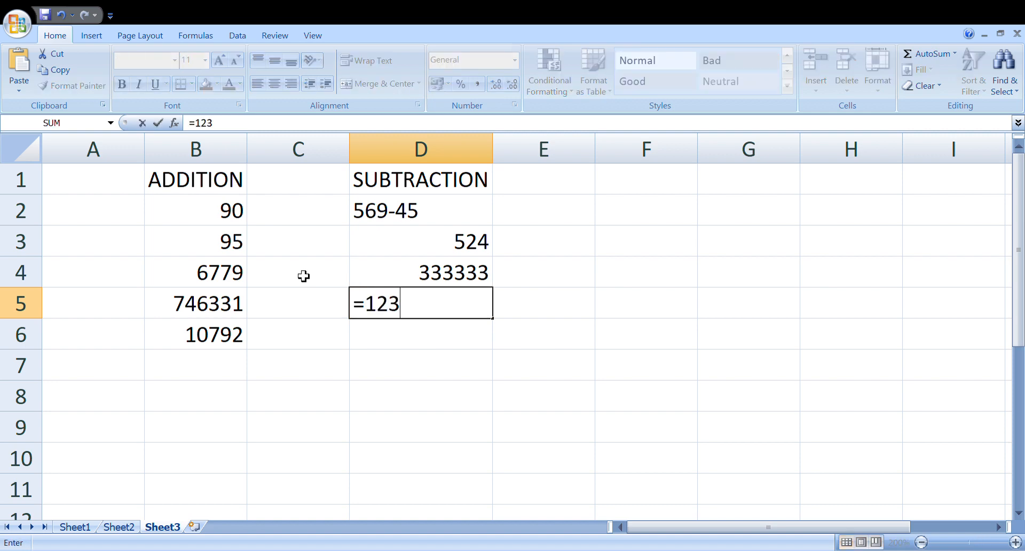
{"action": "type", "text": "456789"}
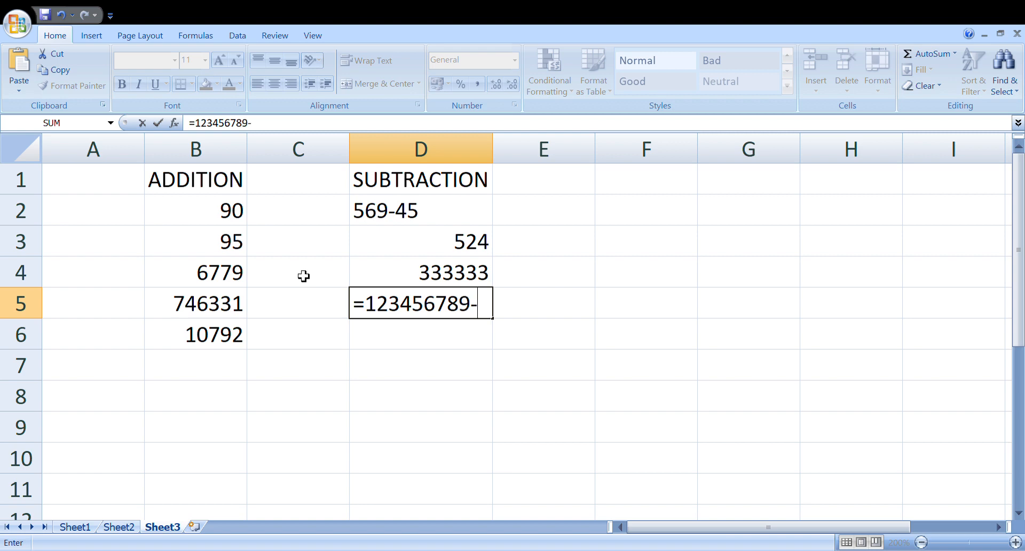
{"action": "type", "text": "-12-123-1"}
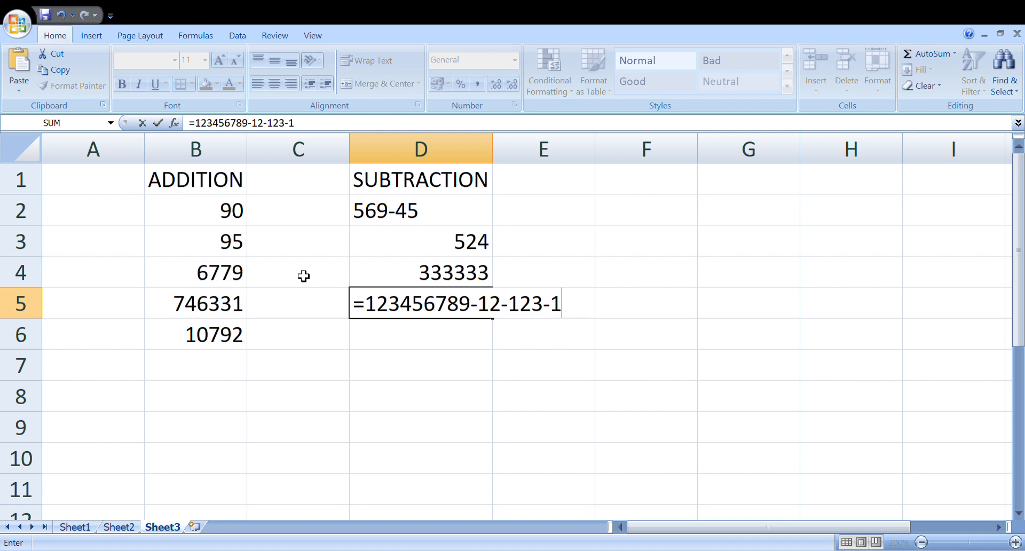
{"action": "type", "text": "234-78"}
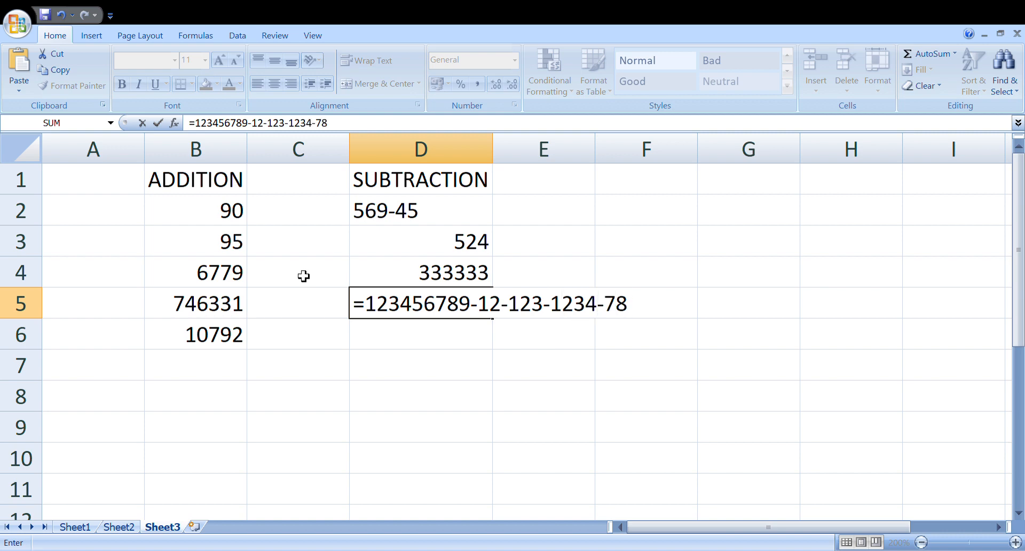
{"action": "key", "text": "Return"}
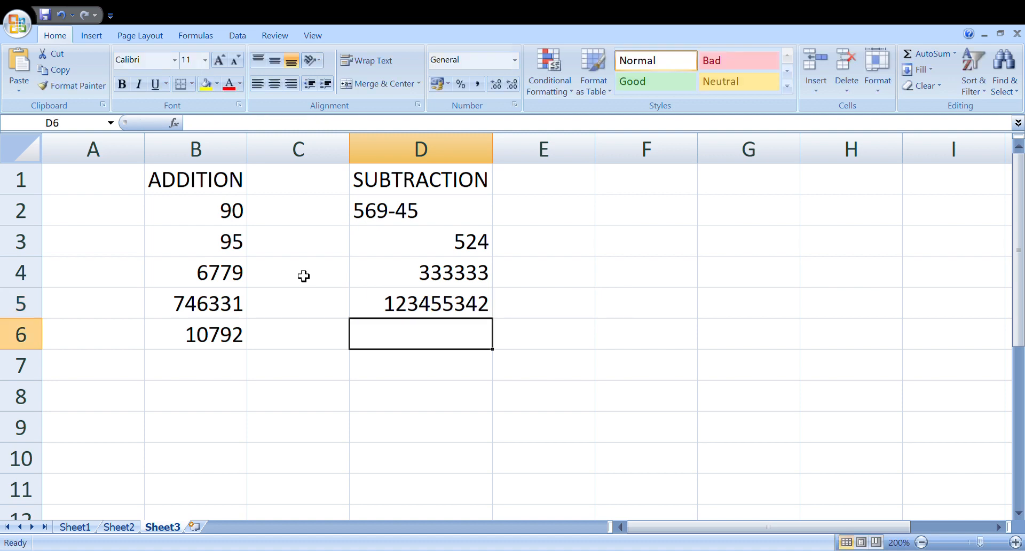
{"action": "type", "text": "="}
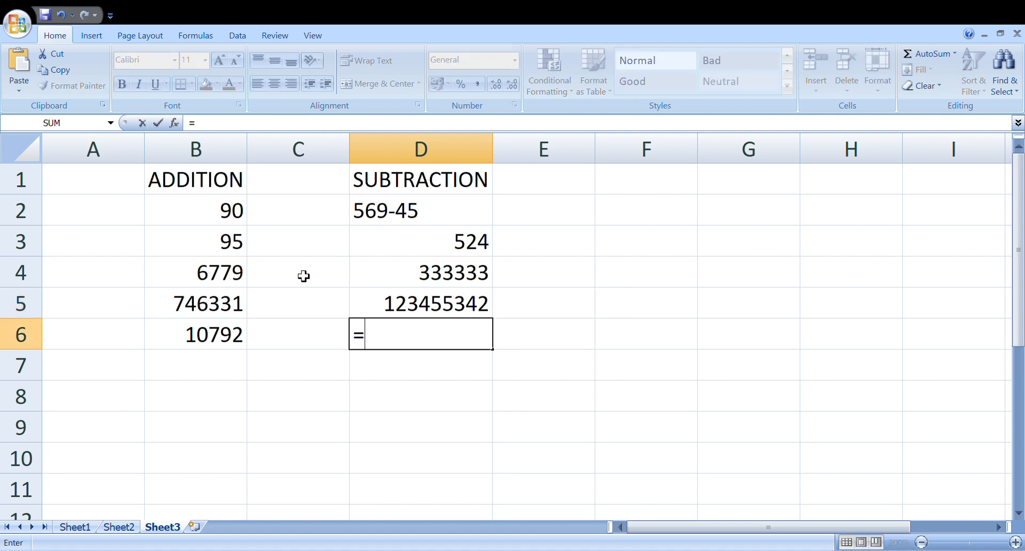
{"action": "type", "text": "67367"}
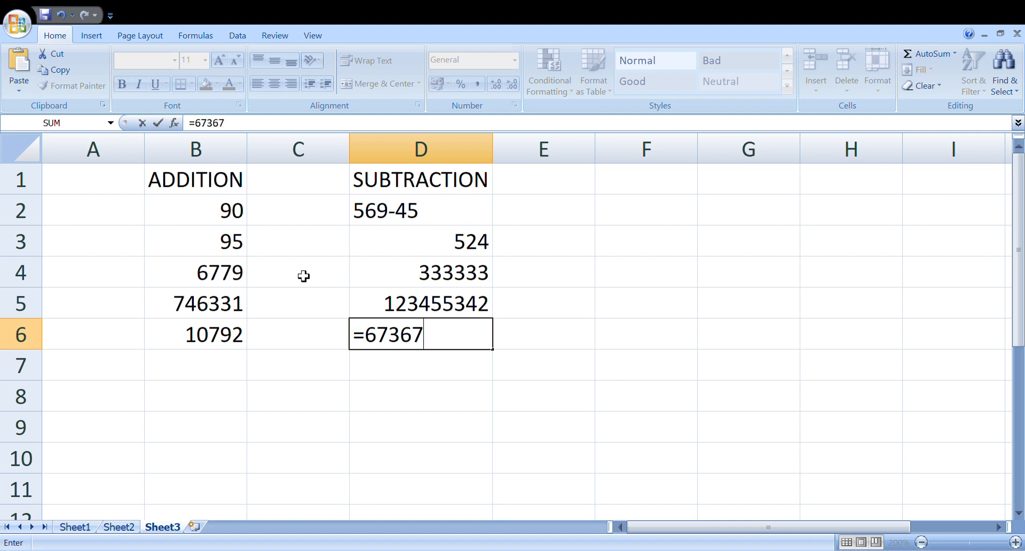
{"action": "type", "text": "-4538"}
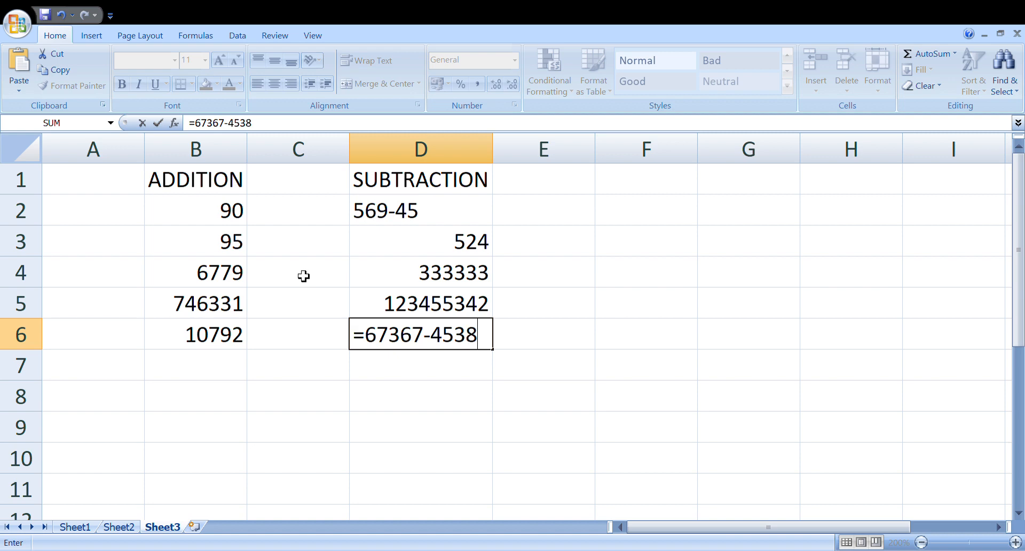
{"action": "type", "text": "609"}
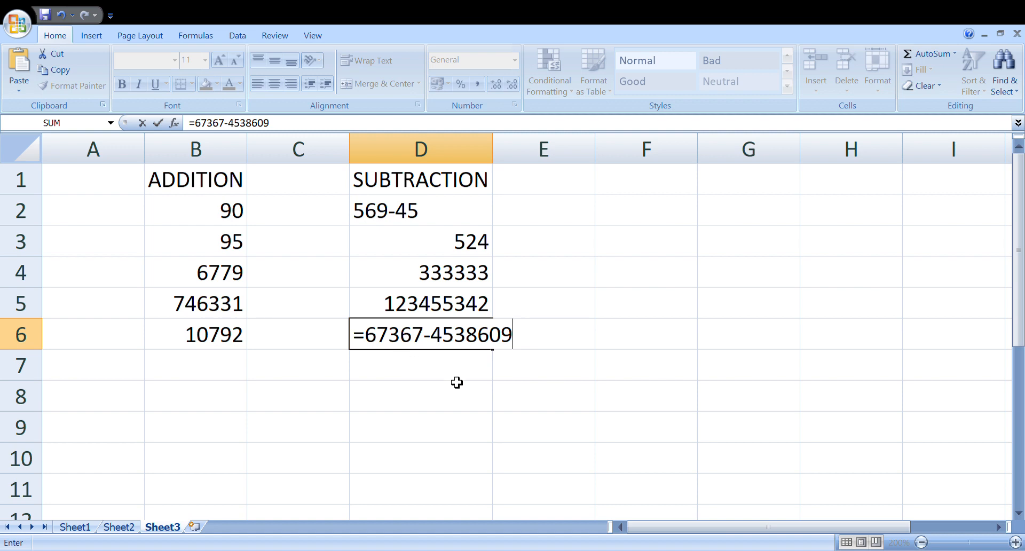
{"action": "key", "text": "Return"}
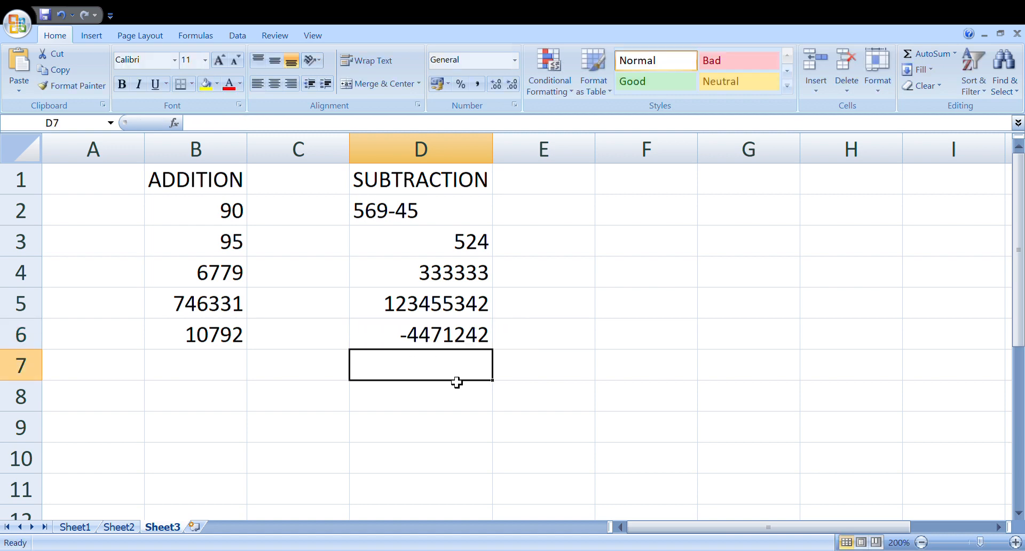
{"action": "left_click", "coordinate": [432, 346]}
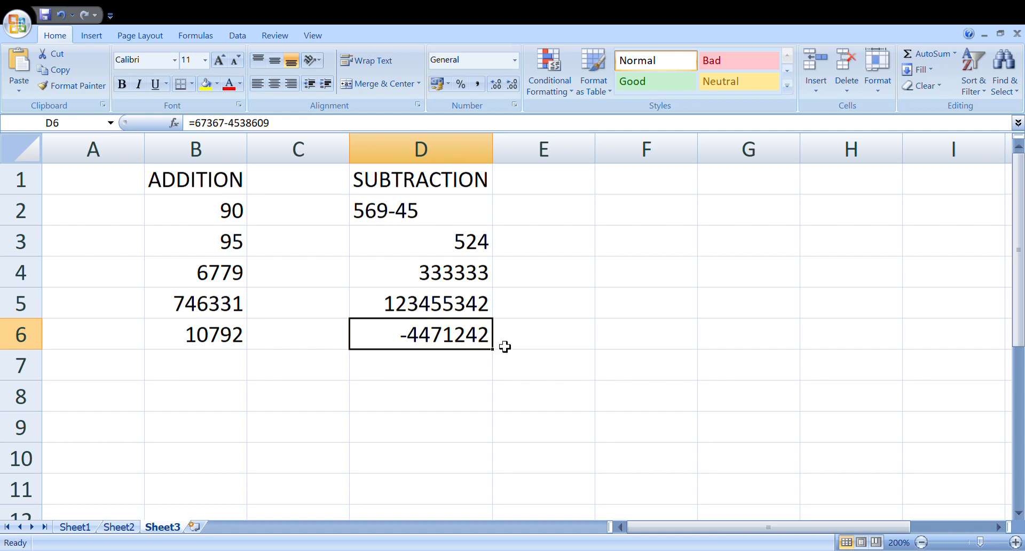
{"action": "left_click", "coordinate": [440, 374]}
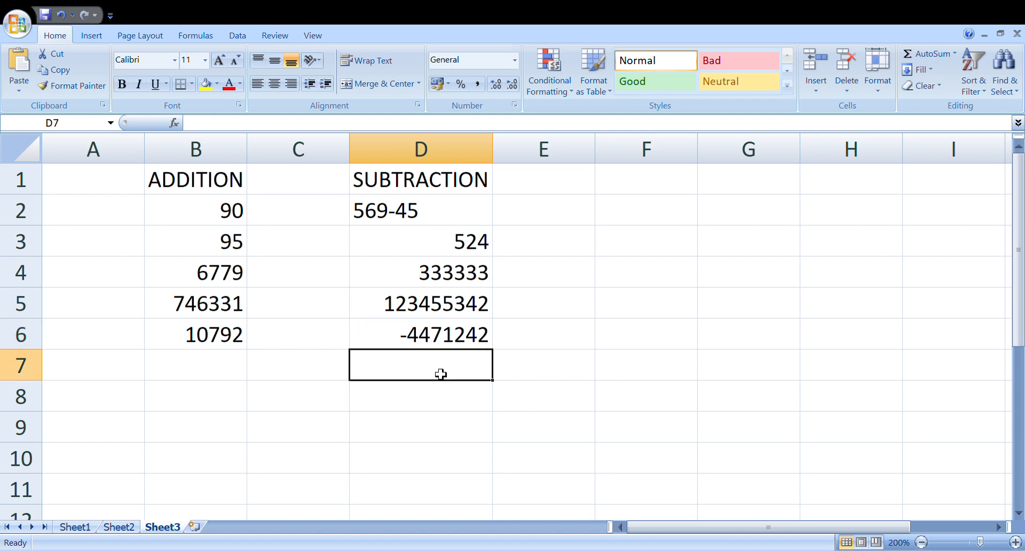
{"action": "type", "text": "="}
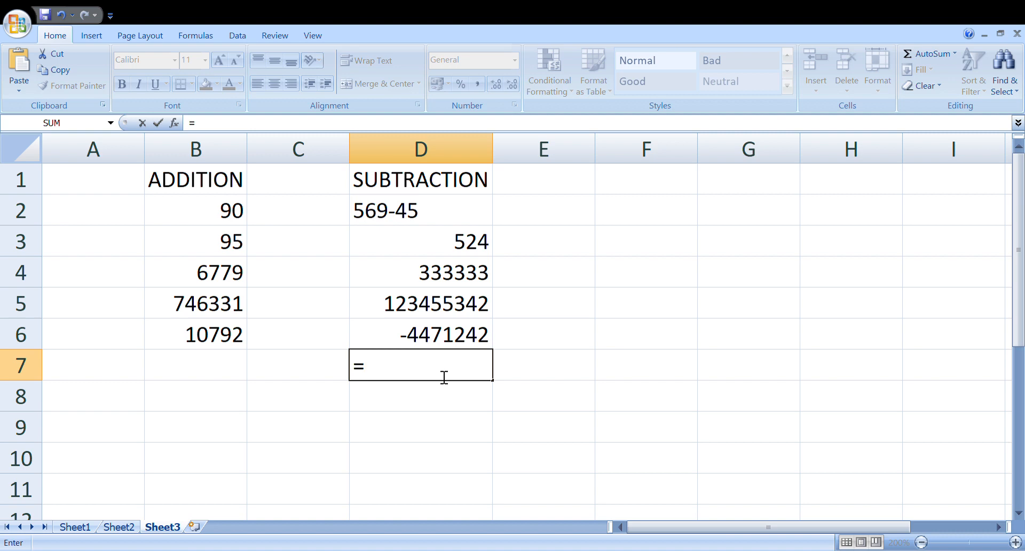
{"action": "type", "text": "27466"}
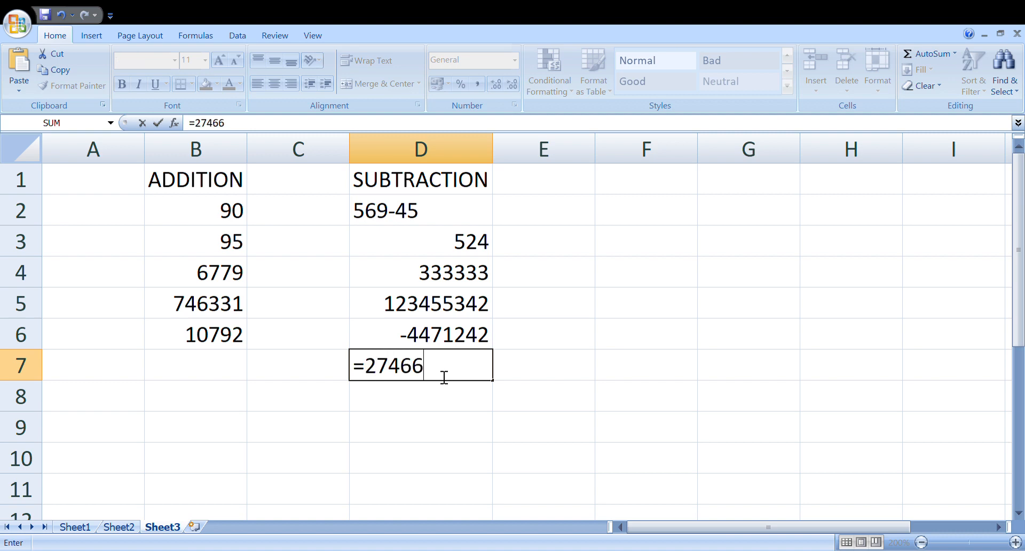
{"action": "type", "text": "90-647"}
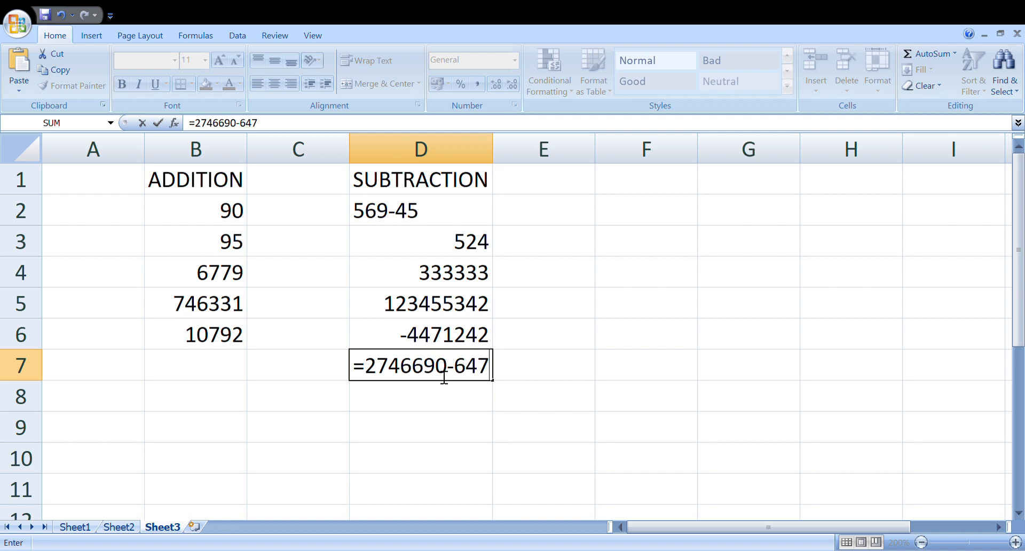
{"action": "type", "text": "-366"}
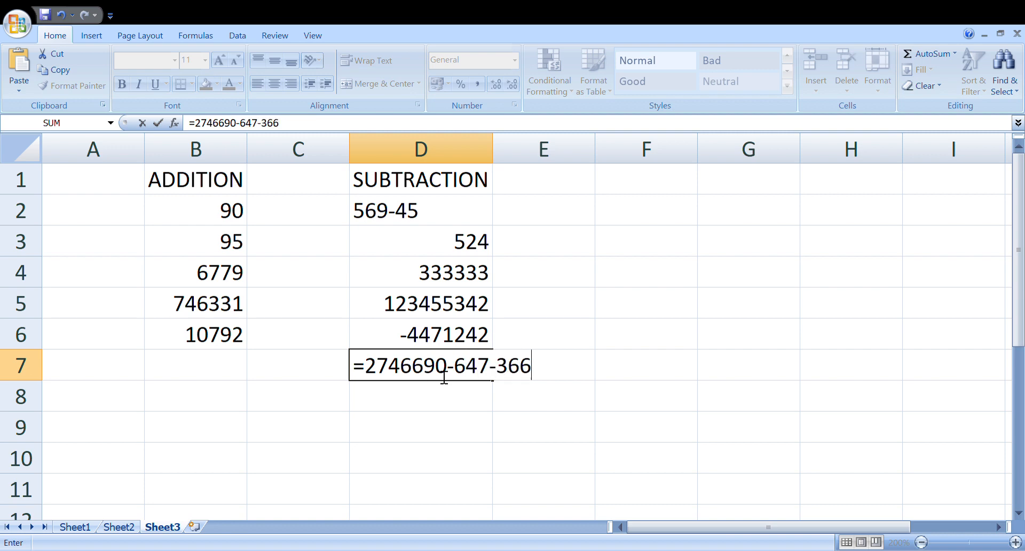
{"action": "type", "text": "-"}
{"action": "type", "text": "355"}
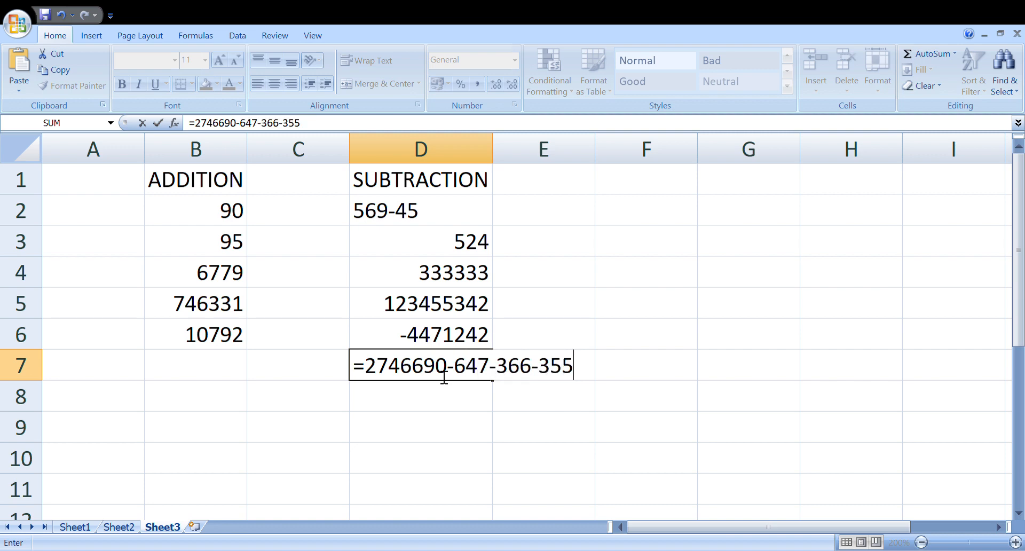
{"action": "type", "text": "52-63737"}
{"action": "key", "text": "Return"}
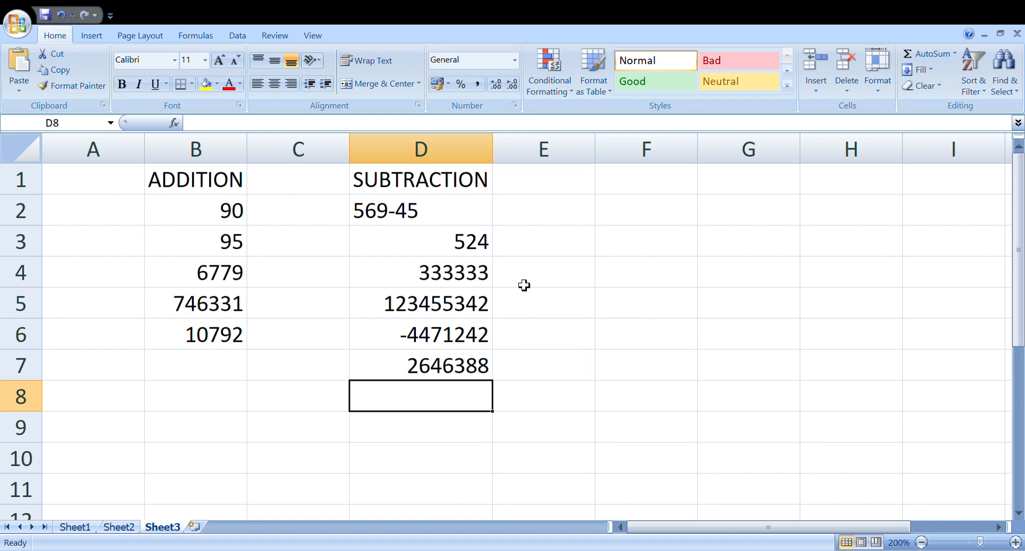
Step: Enter the heading MULTIPLICATION in cell F1 and move to cell F2
{"action": "left_click", "coordinate": [622, 193]}
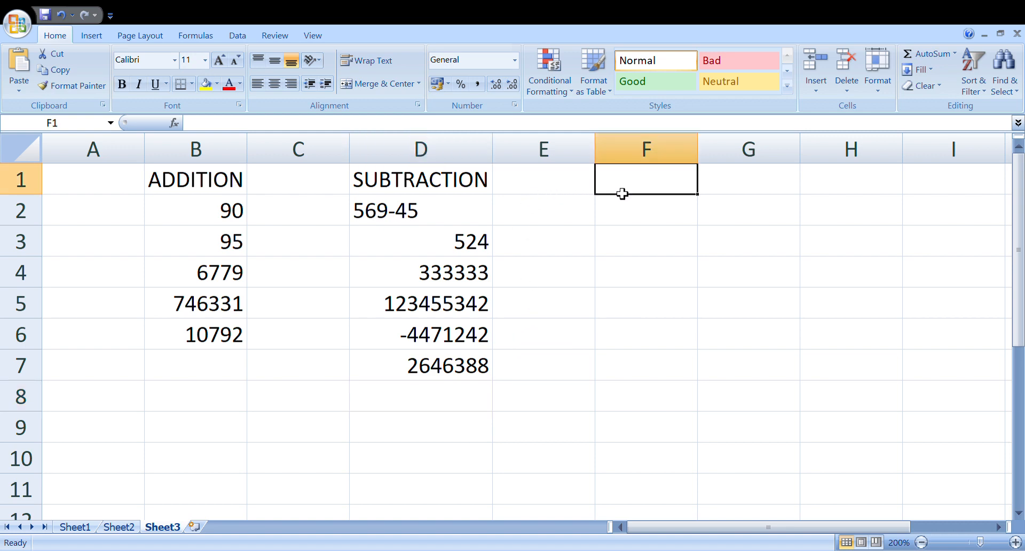
{"action": "type", "text": "MU"}
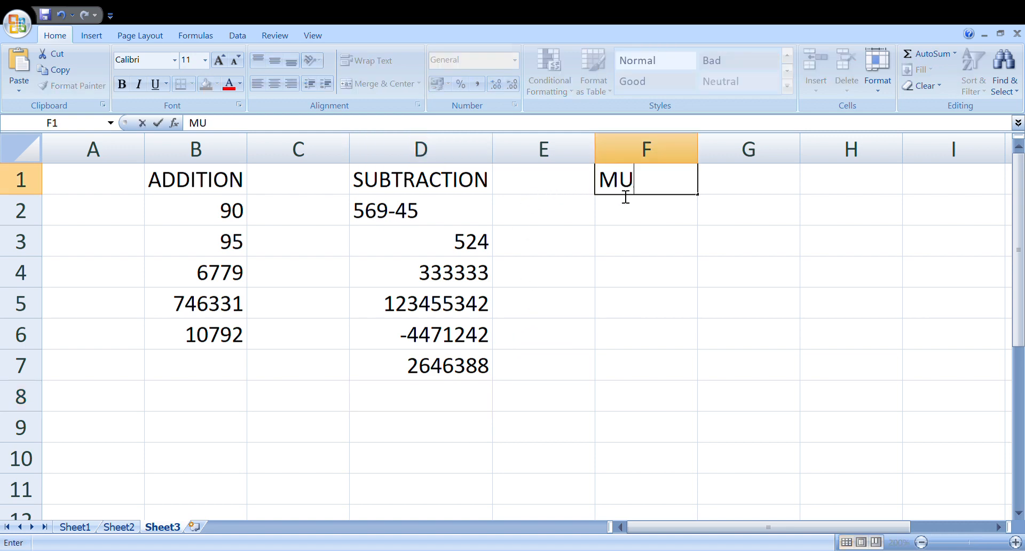
{"action": "type", "text": "LTIPLIC"}
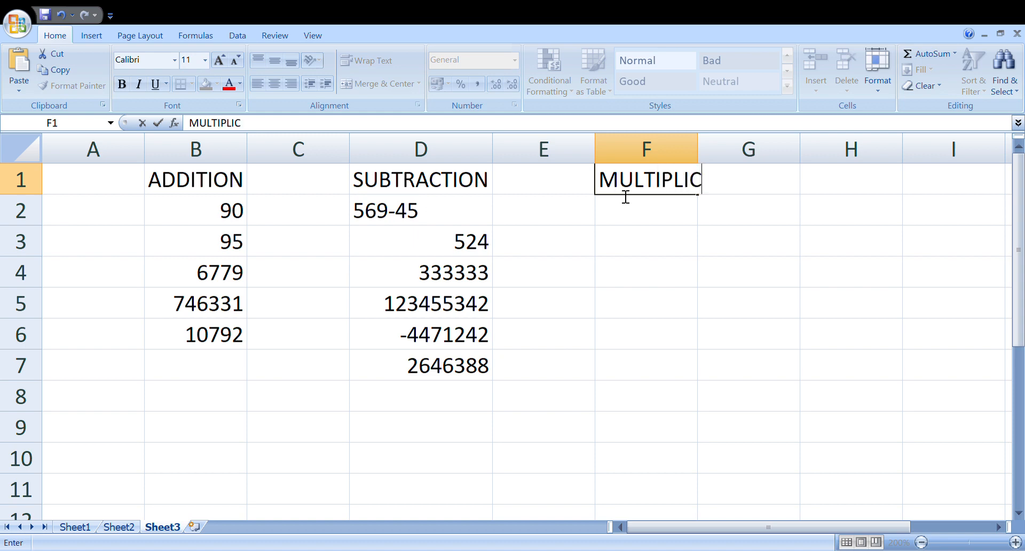
{"action": "type", "text": "ATION"}
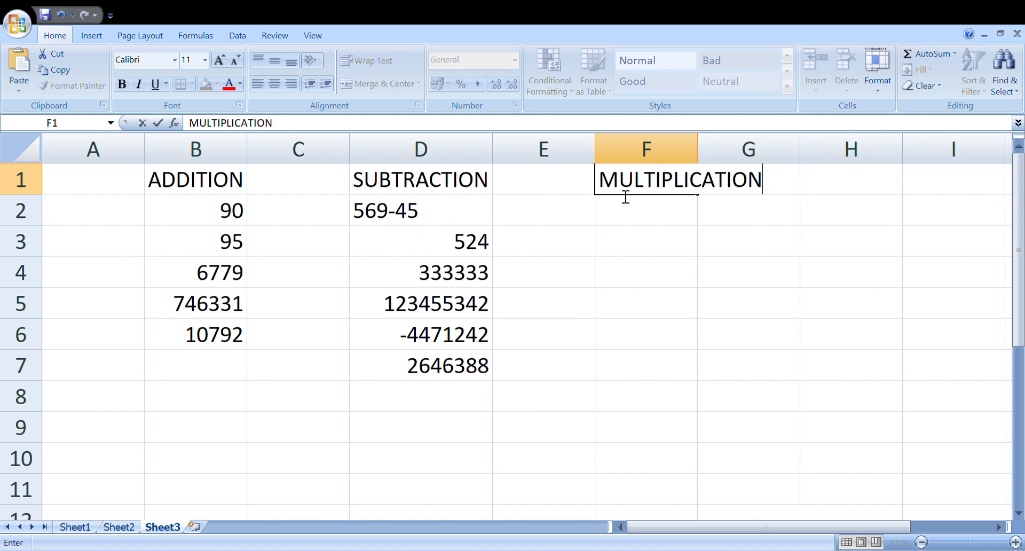
{"action": "left_click", "coordinate": [679, 216]}
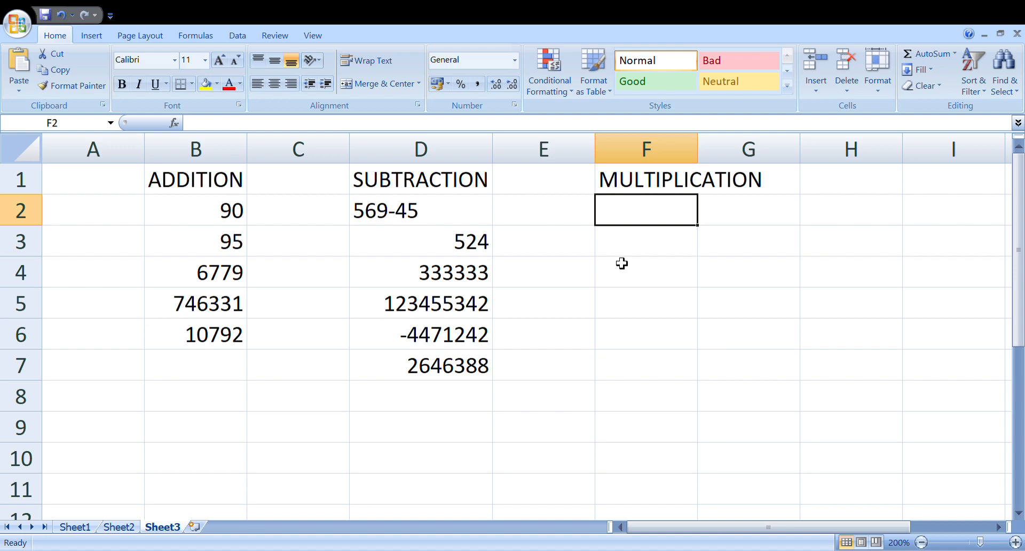
{"action": "type", "text": "X"}
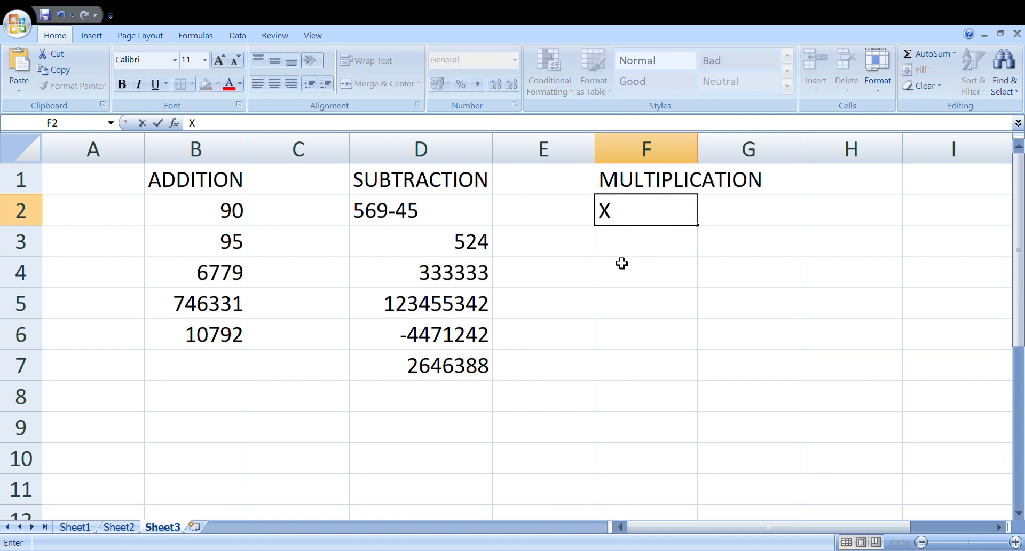
{"action": "key", "text": "Return"}
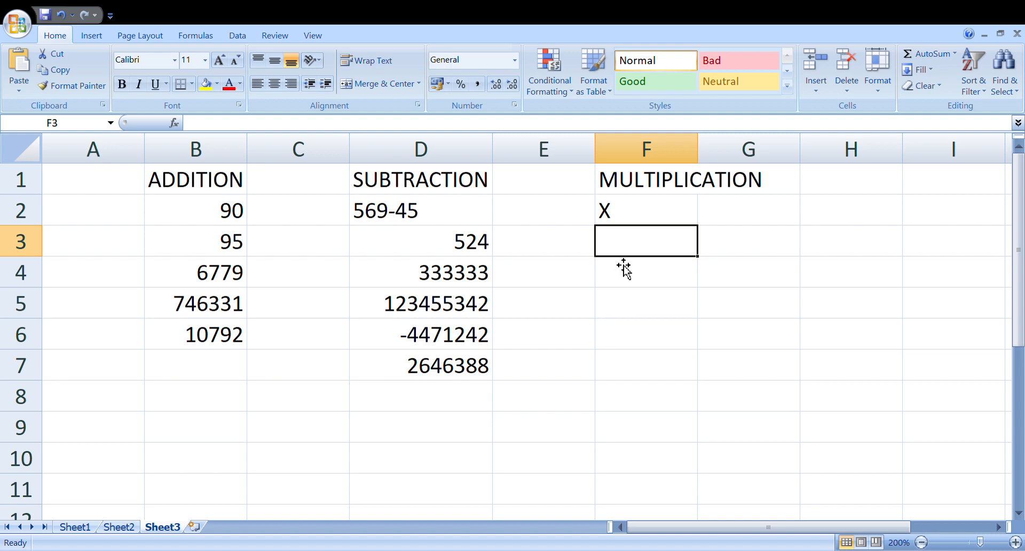
{"action": "type", "text": "*"}
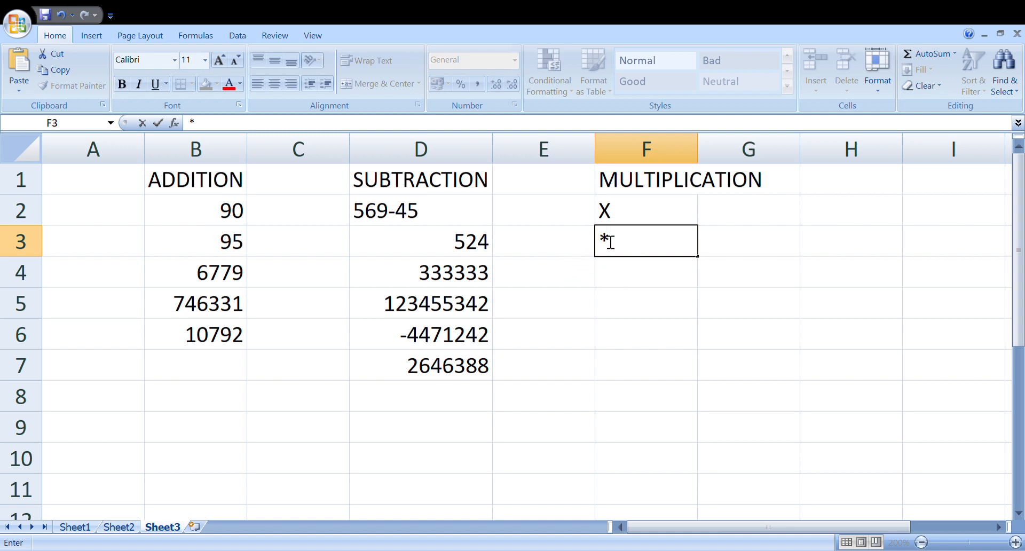
{"action": "key", "text": "BackSpace"}
{"action": "left_click", "coordinate": [619, 217]}
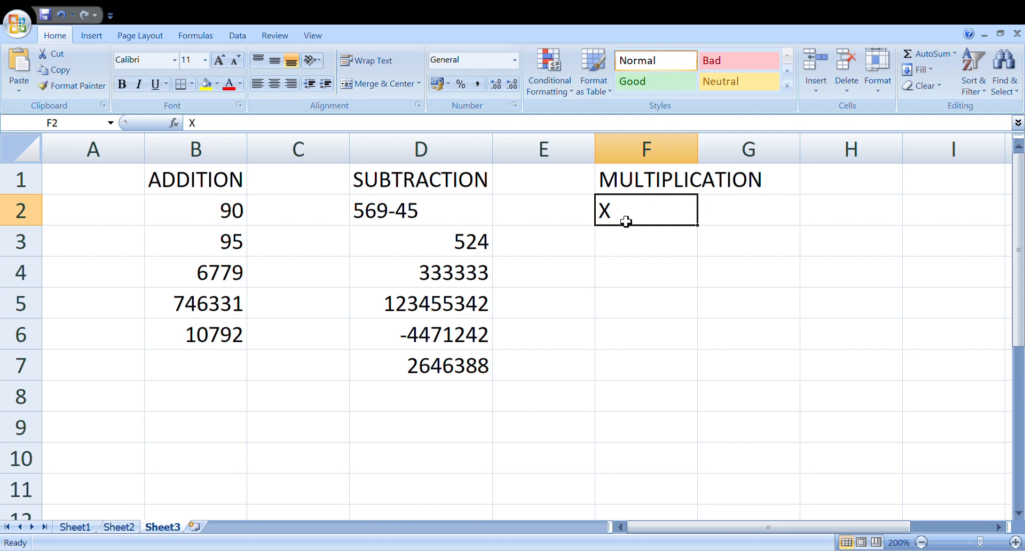
{"action": "key", "text": "BackSpace"}
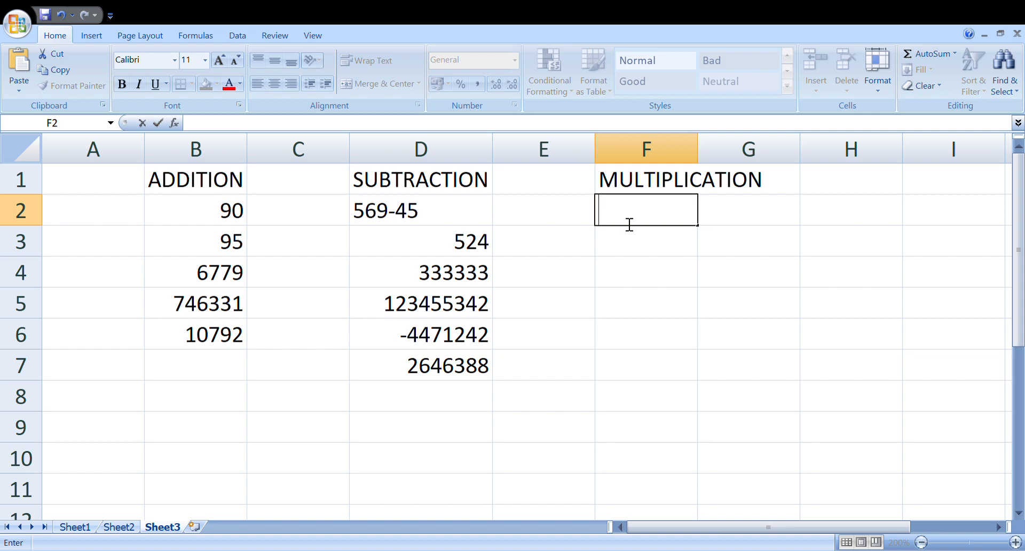
Step: Enter 7*5 in cell F2 without an equals sign, using the asterisk as the multiplication sign
{"action": "type", "text": "7*5"}
{"action": "key", "text": "Return"}
Step: Enter the multiplication formula =23*6 in cell F3
{"action": "type", "text": "="}
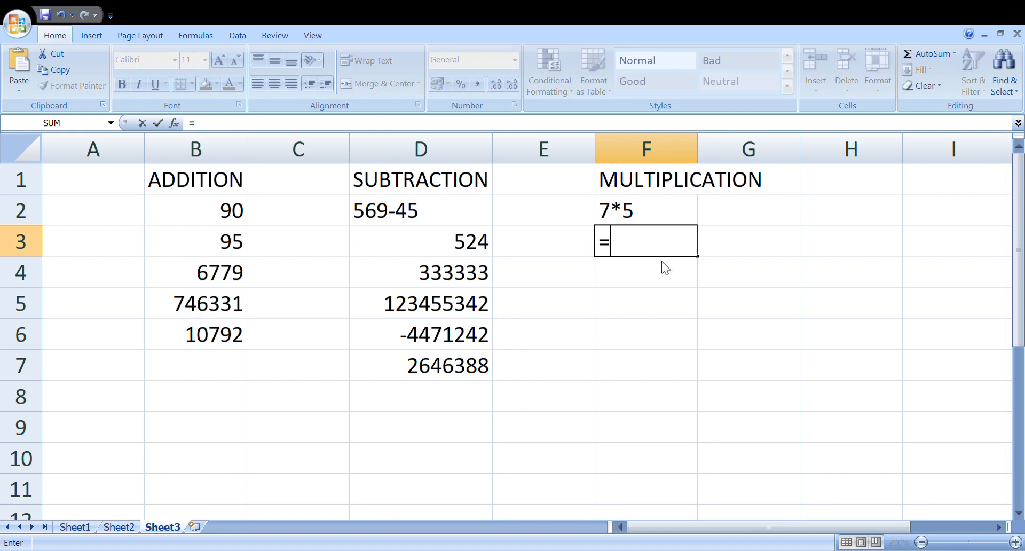
{"action": "type", "text": "23*6"}
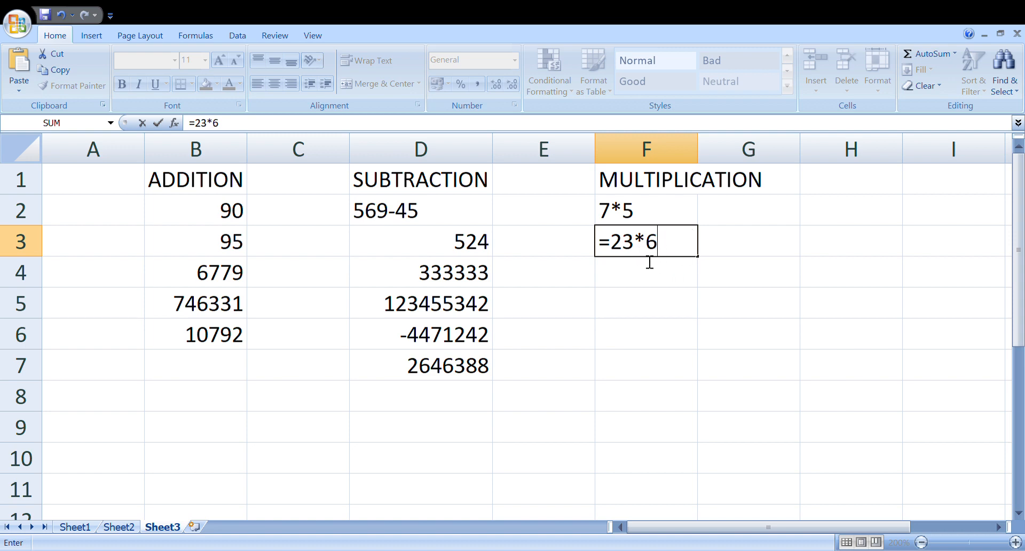
{"action": "key", "text": "Return"}
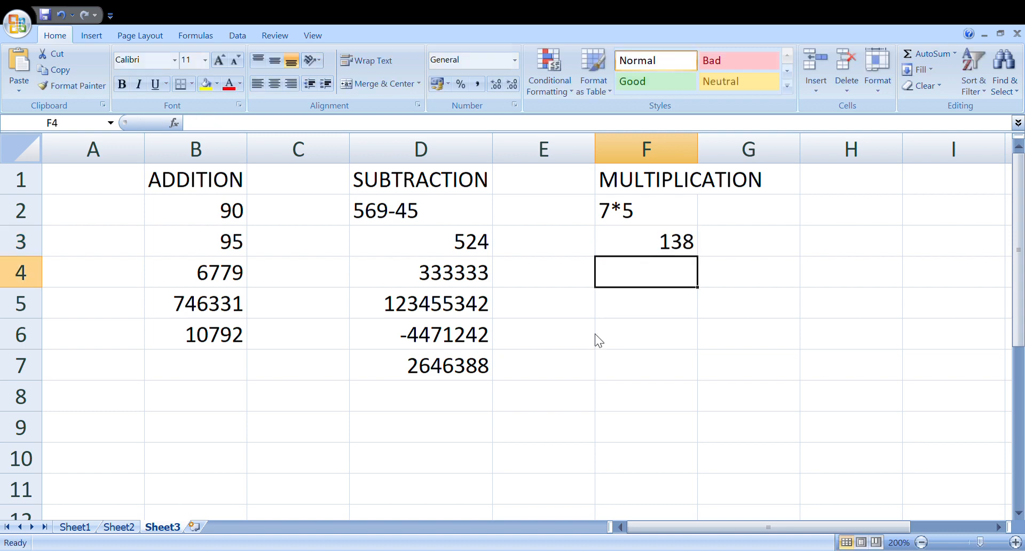
Step: Enter the multiplication formula =2*200 in cell F4
{"action": "type", "text": "=2*"}
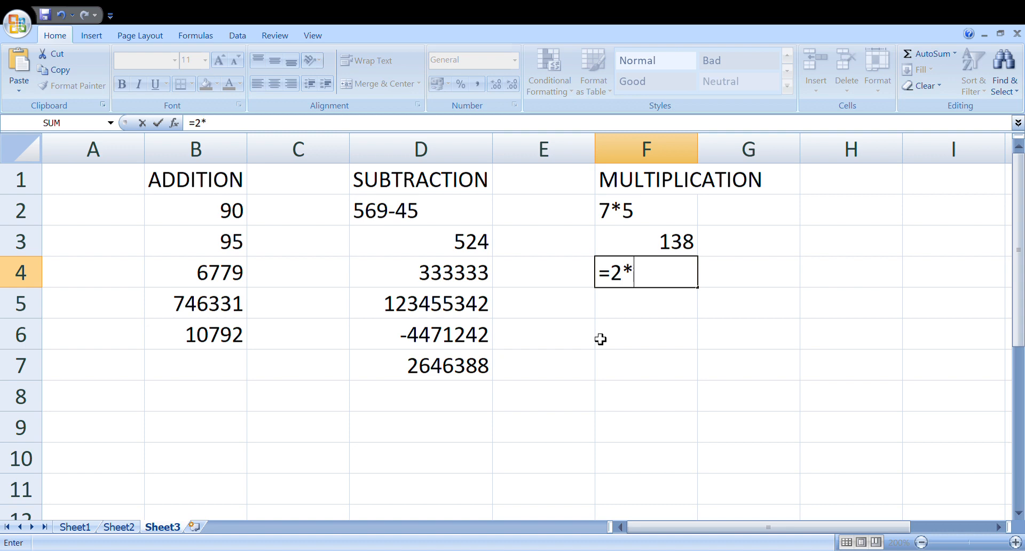
{"action": "type", "text": "200"}
{"action": "key", "text": "Return"}
Step: Enter the formula =34*68*23*12 in cell F5 to multiply several numbers at once
{"action": "type", "text": "="}
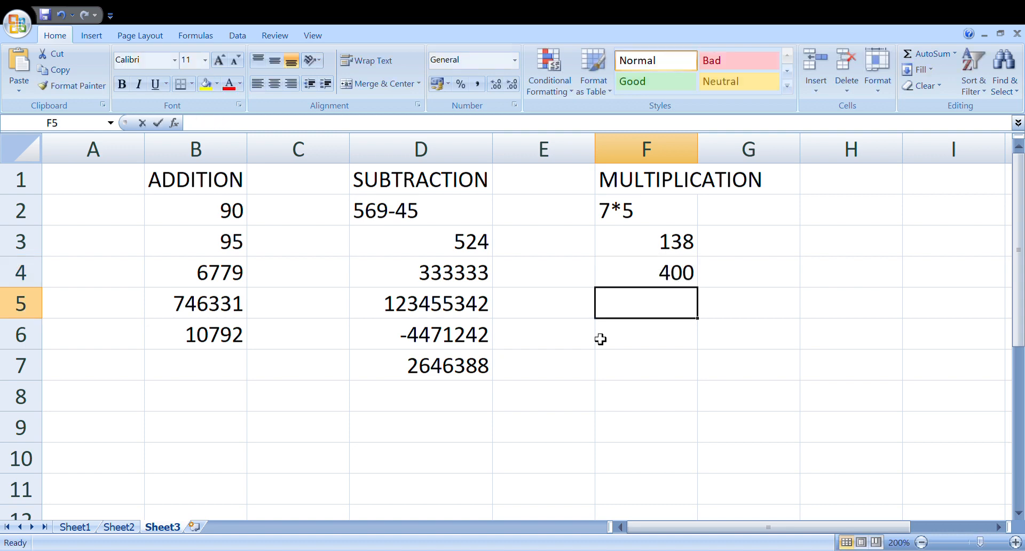
{"action": "type", "text": "34"}
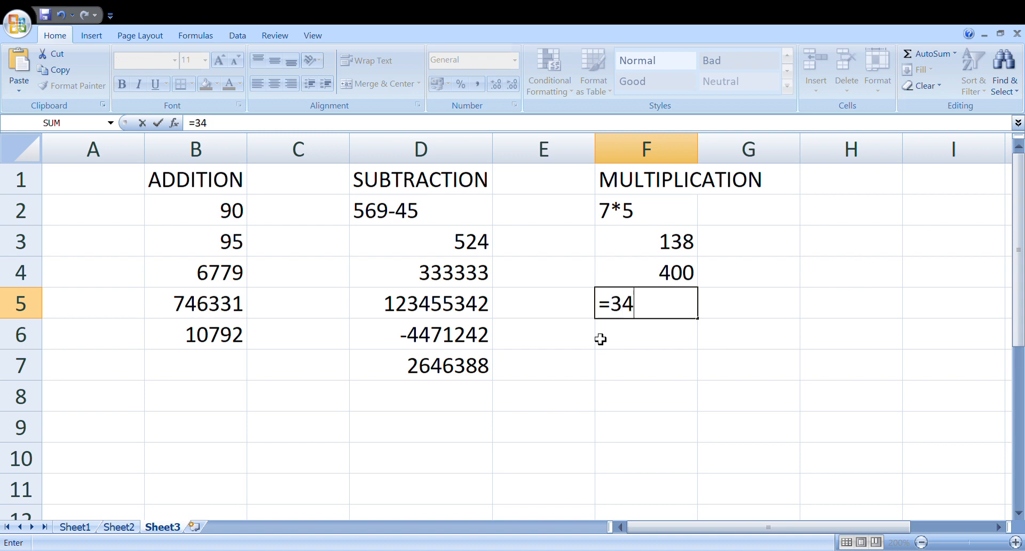
{"action": "type", "text": "*68"}
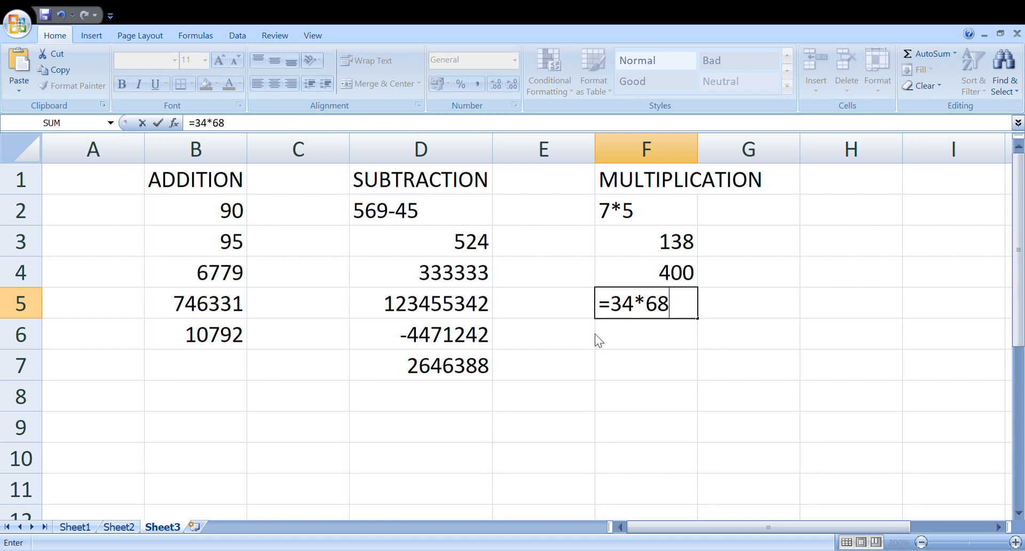
{"action": "type", "text": "*23*12"}
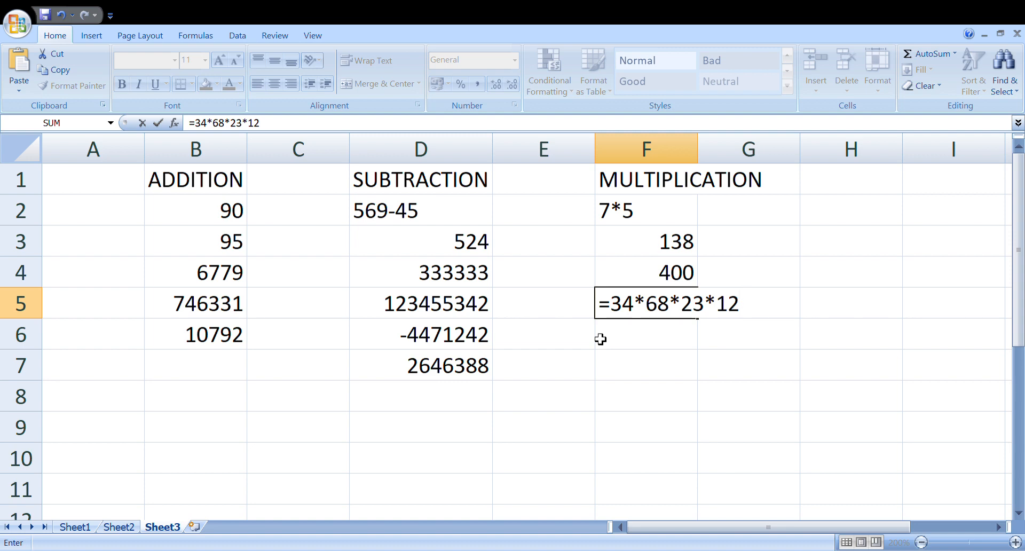
{"action": "key", "text": "Return"}
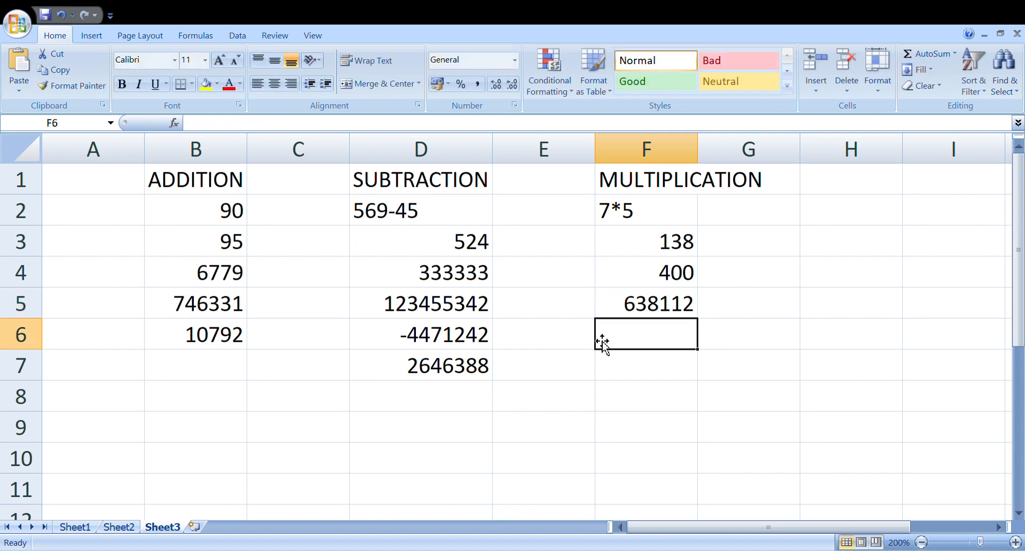
Step: Enter 90*32*1*23*43 in cell F6 without an equals sign
{"action": "type", "text": "90"}
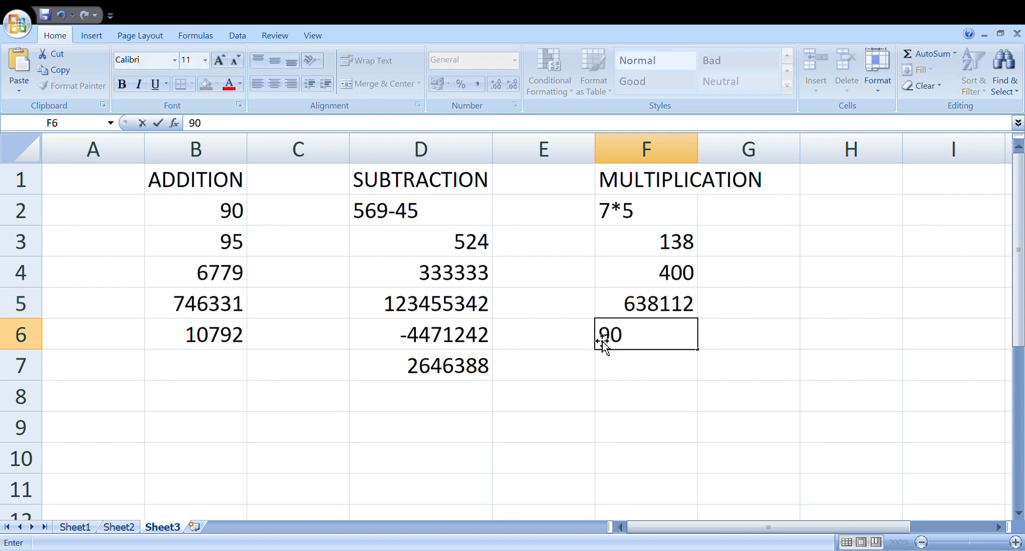
{"action": "type", "text": "*32*1"}
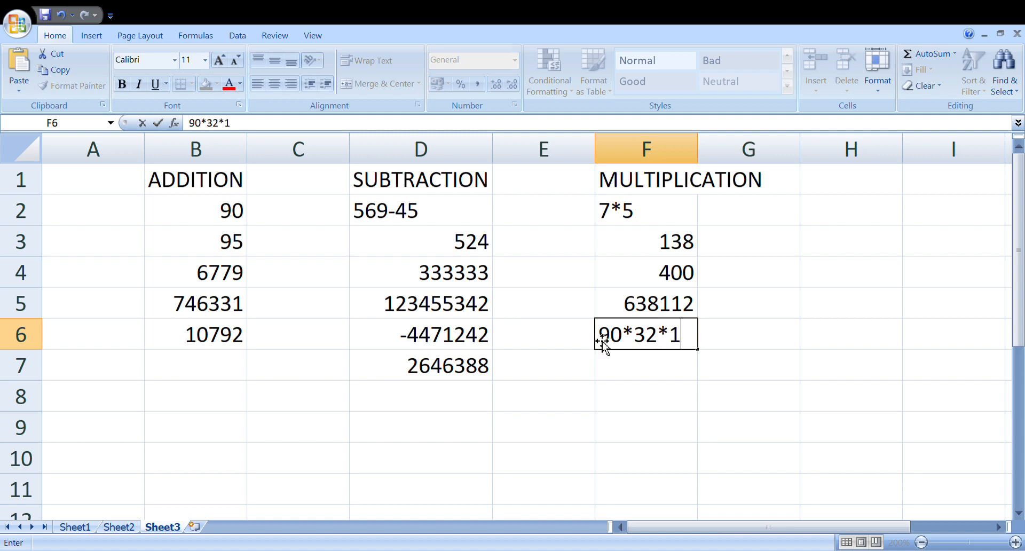
{"action": "type", "text": "*23*43"}
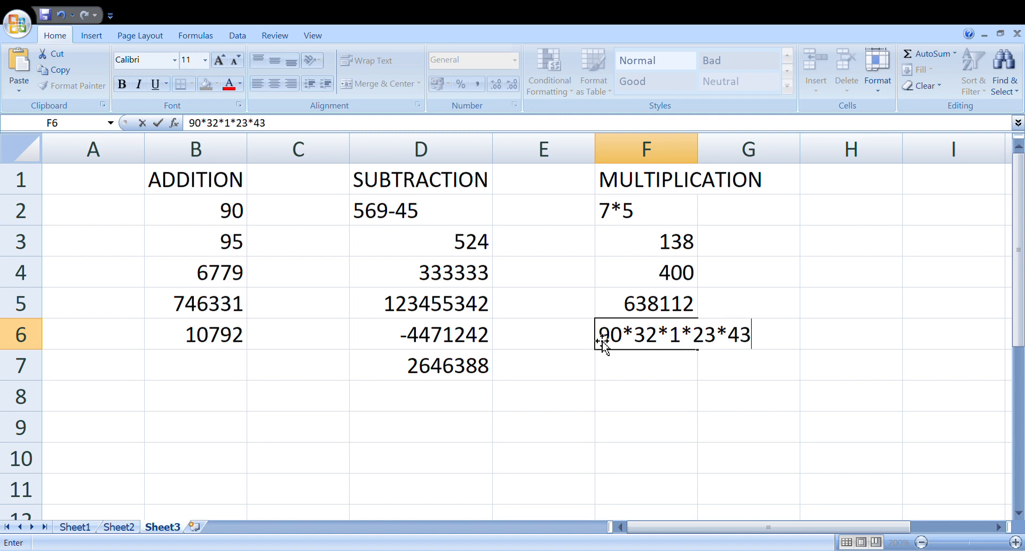
{"action": "key", "text": "Return"}
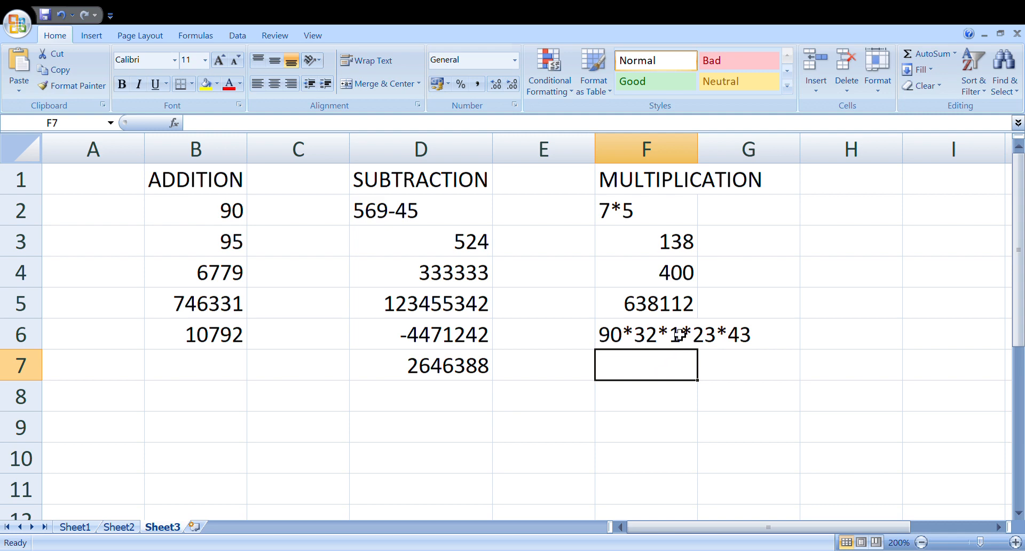
Step: Edit cell F6 to add an equals sign at the start, making it =90*32*1*23*43
{"action": "left_click", "coordinate": [609, 339]}
{"action": "double_click", "coordinate": [608, 340]}
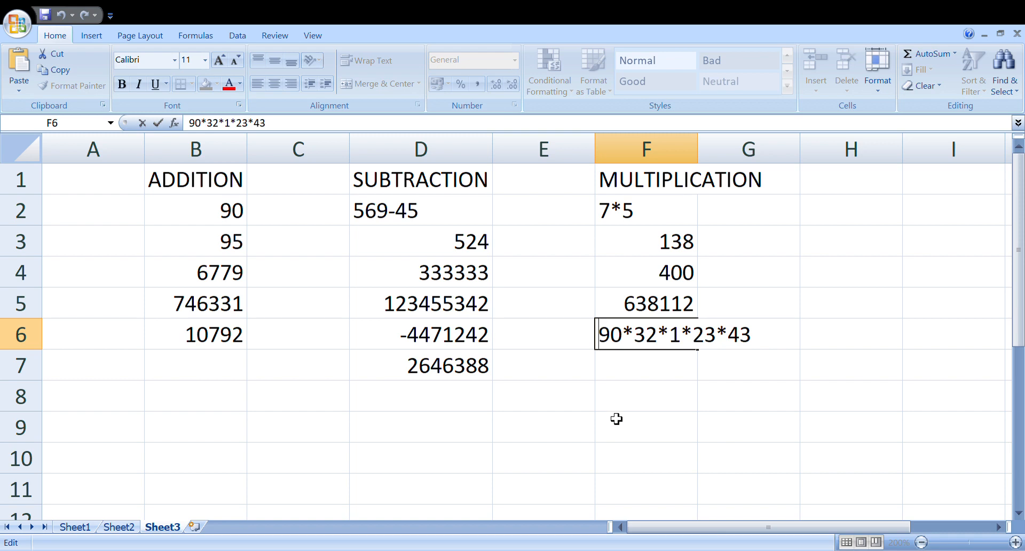
{"action": "left_click", "coordinate": [661, 380]}
{"action": "left_click", "coordinate": [642, 340]}
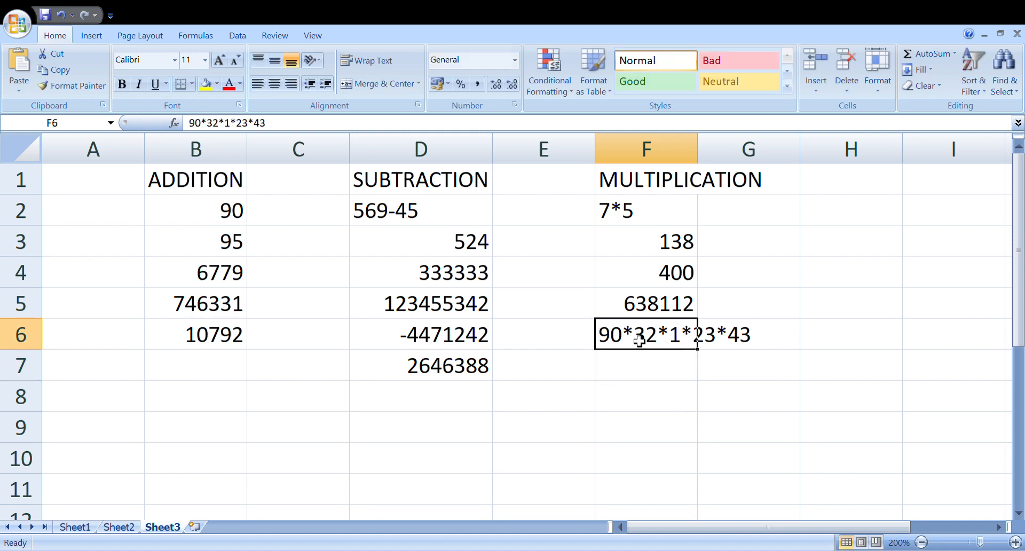
{"action": "double_click", "coordinate": [604, 343]}
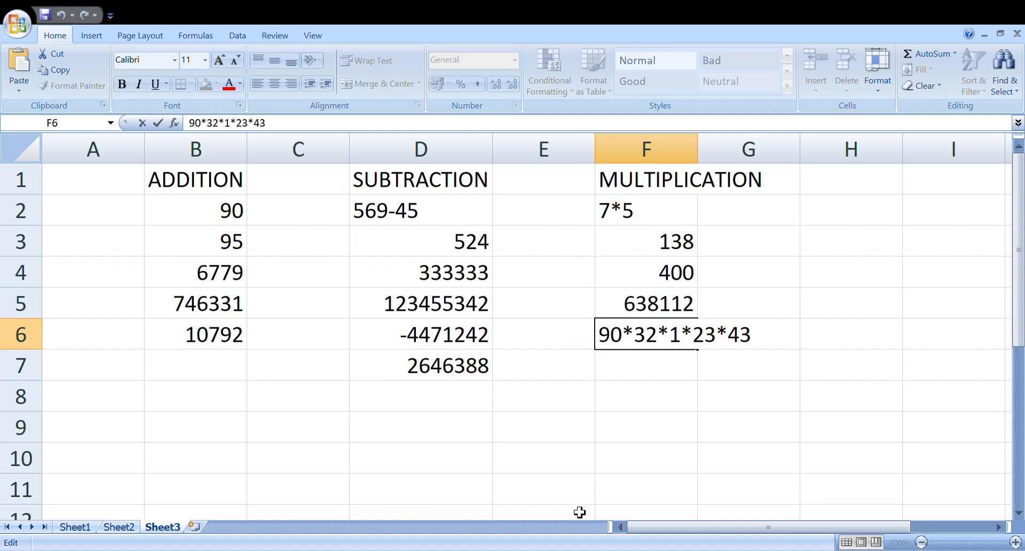
{"action": "type", "text": "="}
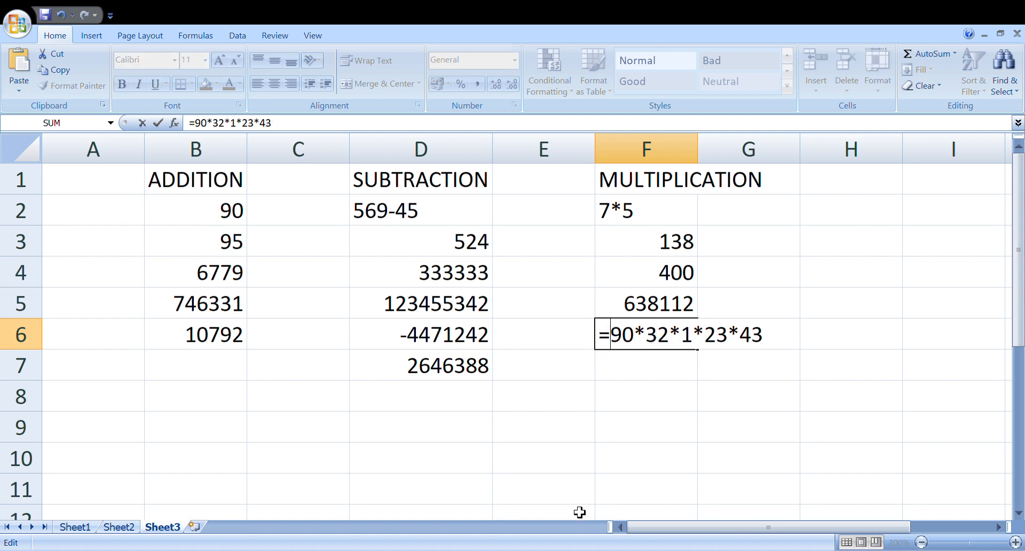
{"action": "key", "text": "Return"}
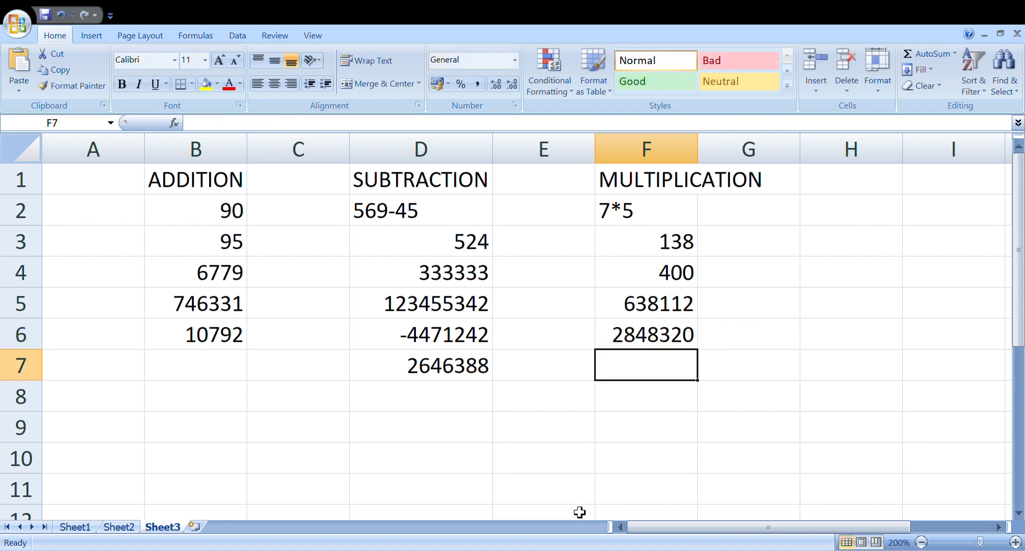
Step: Enter 87*32*3212 in cell F7 without an equals sign
{"action": "type", "text": "87"}
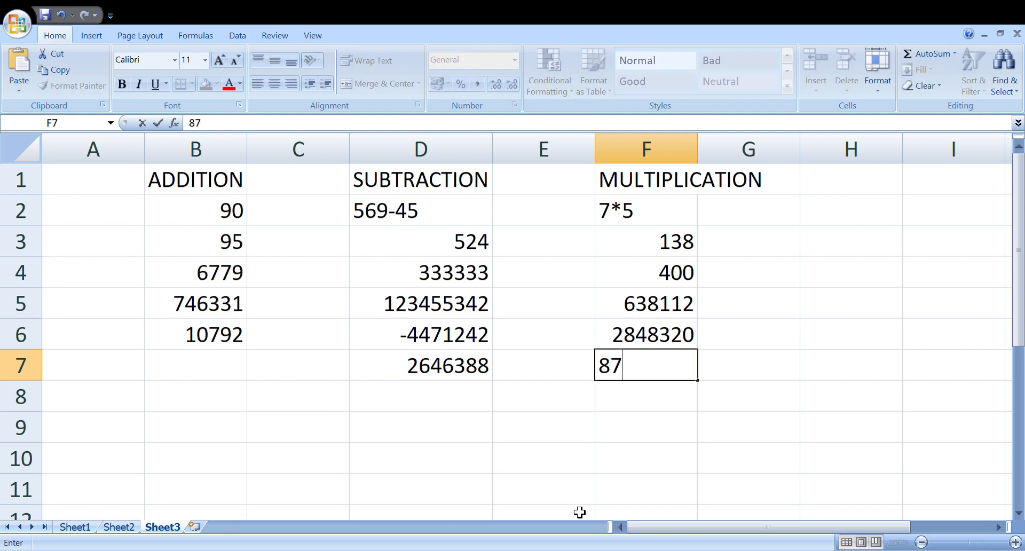
{"action": "type", "text": "*32*"}
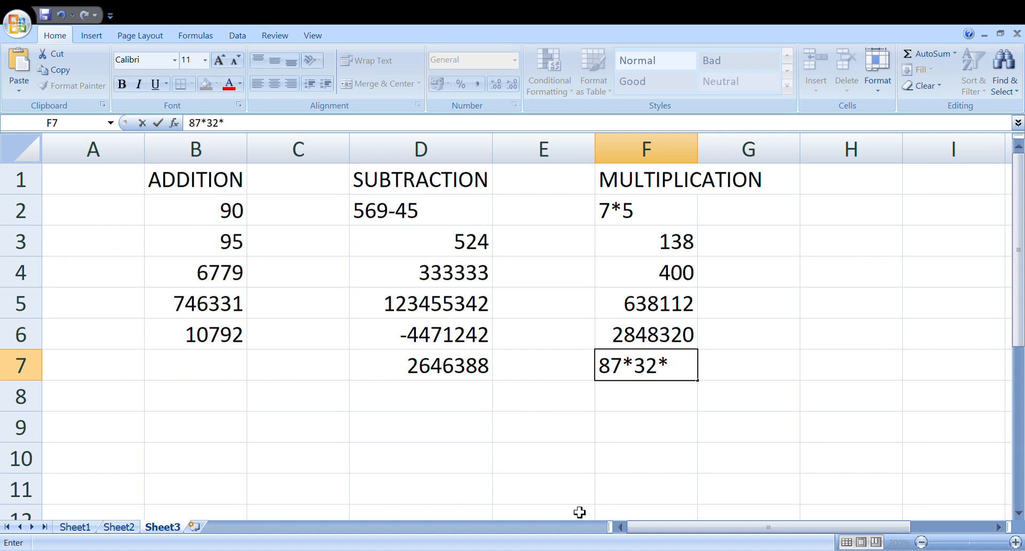
{"action": "type", "text": "3212"}
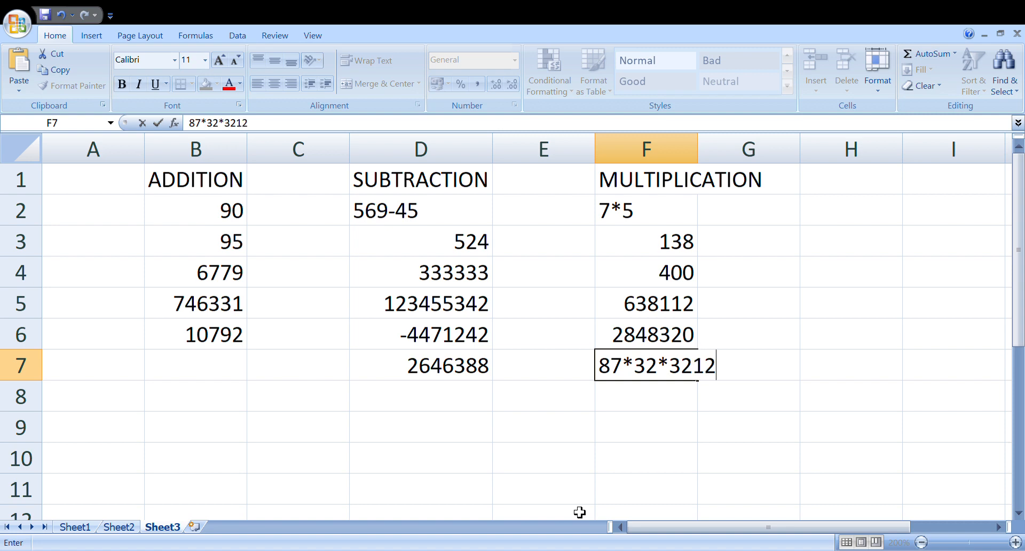
{"action": "key", "text": "Return"}
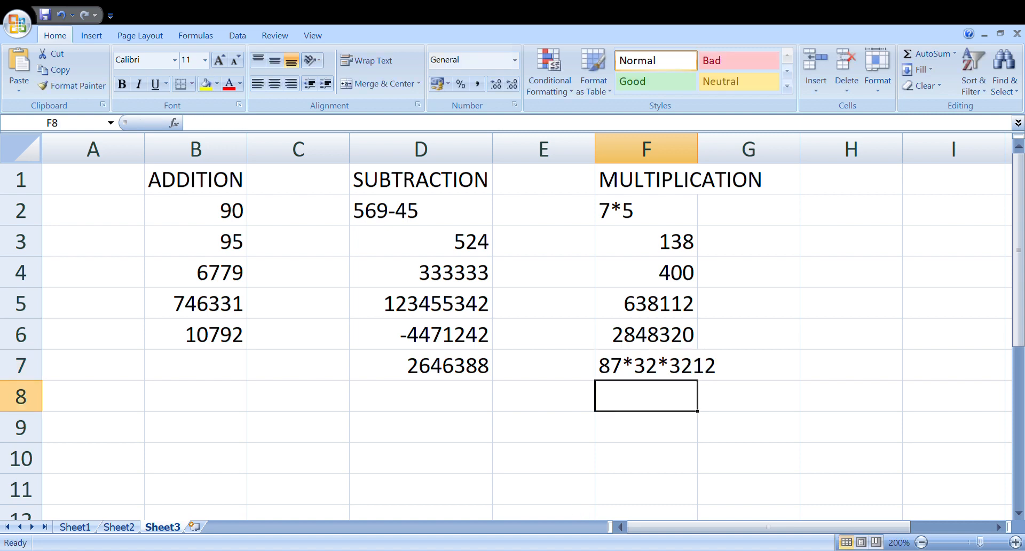
Step: Edit cell F7 to add an equals sign at the start, making it =87*32*3212
{"action": "double_click", "coordinate": [610, 373]}
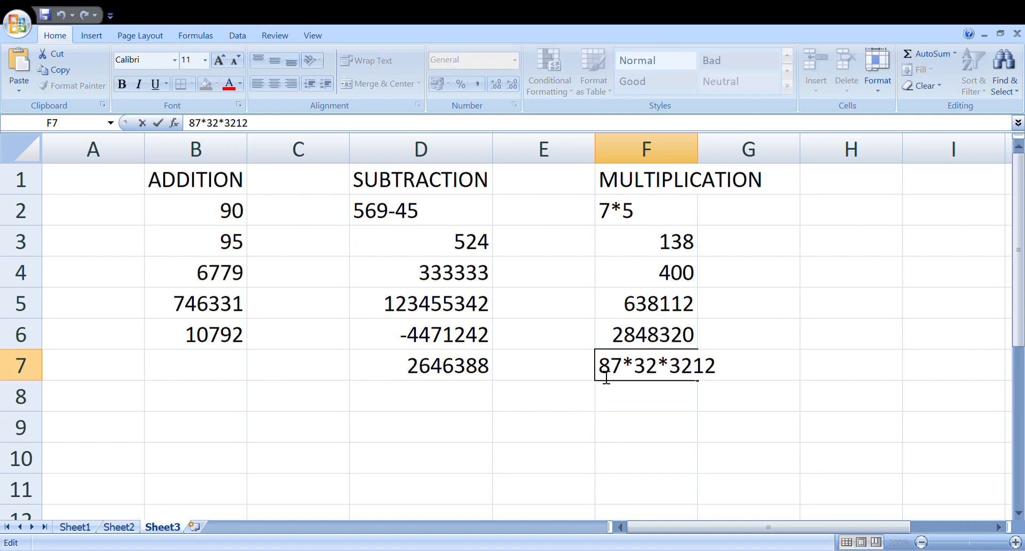
{"action": "type", "text": "="}
{"action": "key", "text": "Return"}
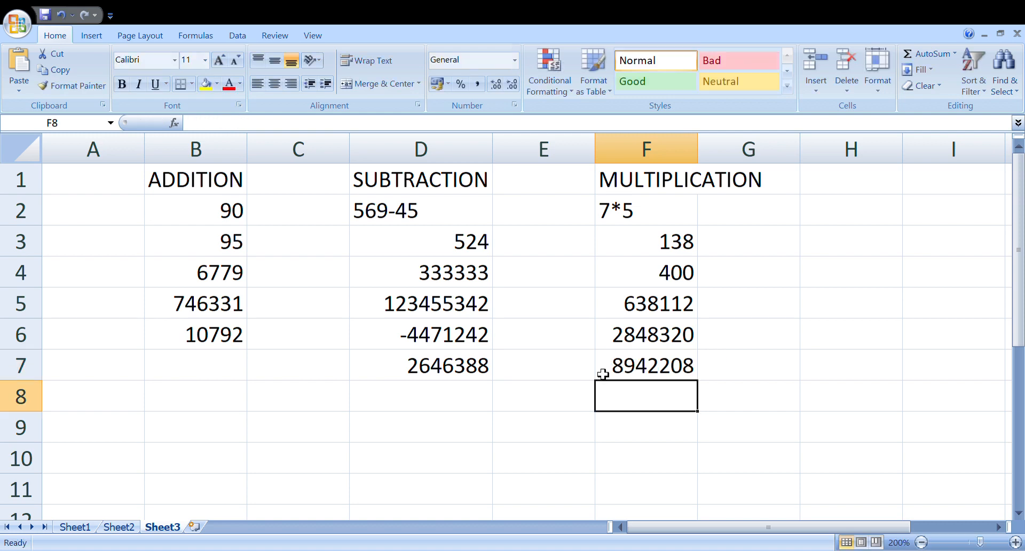
Step: Enter the heading DIVISION in cell H1
{"action": "left_click", "coordinate": [847, 188]}
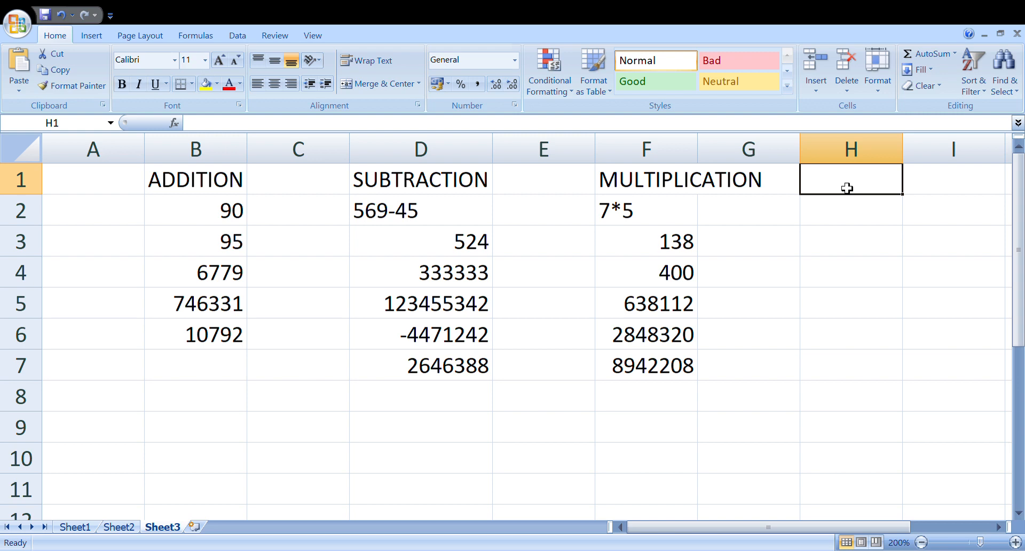
{"action": "type", "text": "DIVI"}
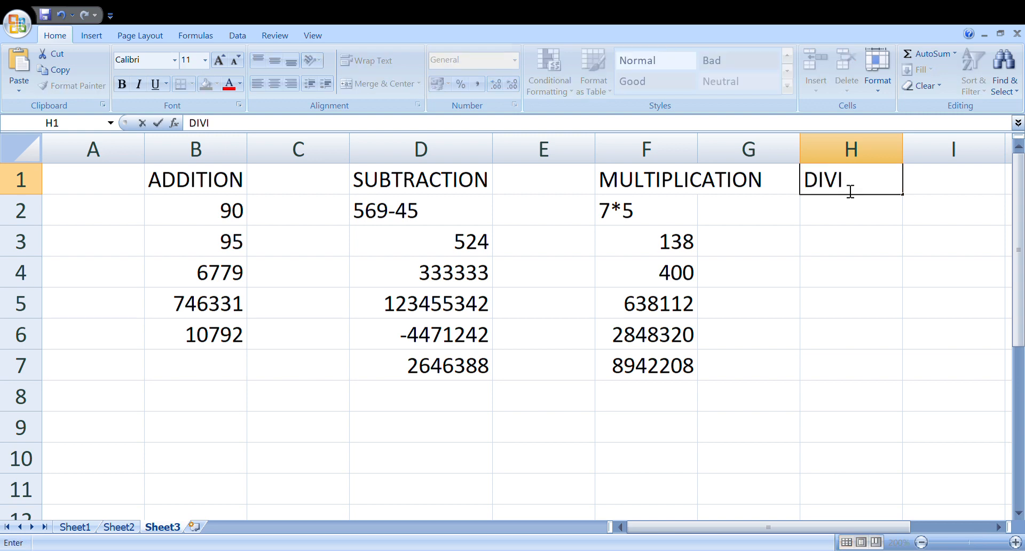
{"action": "type", "text": "SION"}
Step: Enter the division formula =234/2 in cell H2, below the DIVISION heading
{"action": "left_click", "coordinate": [861, 215]}
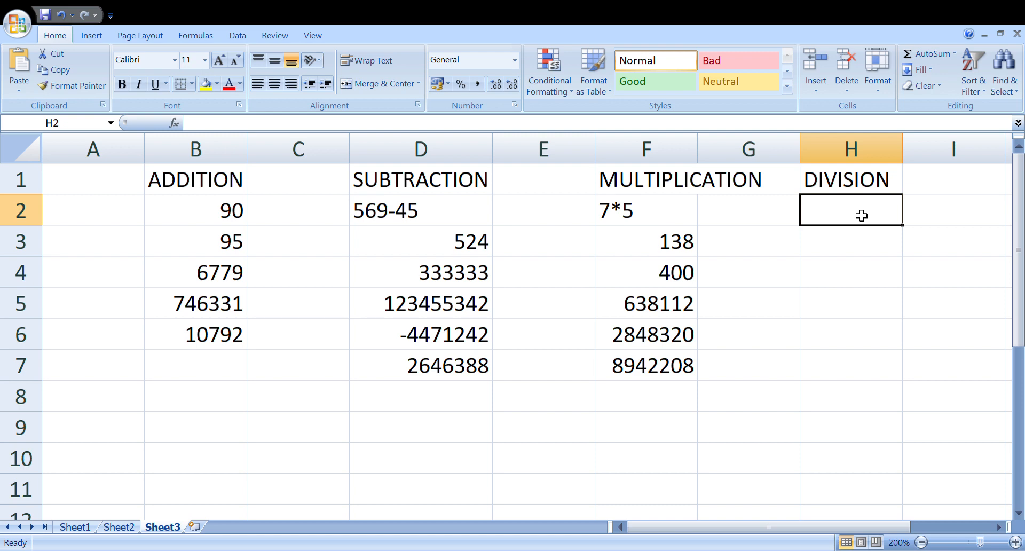
{"action": "type", "text": "="}
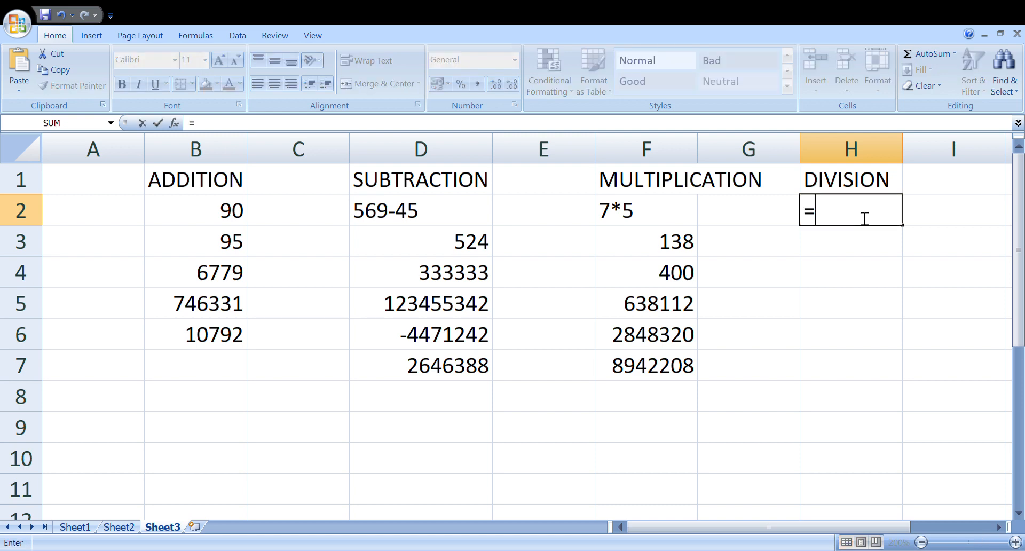
{"action": "type", "text": "234/"}
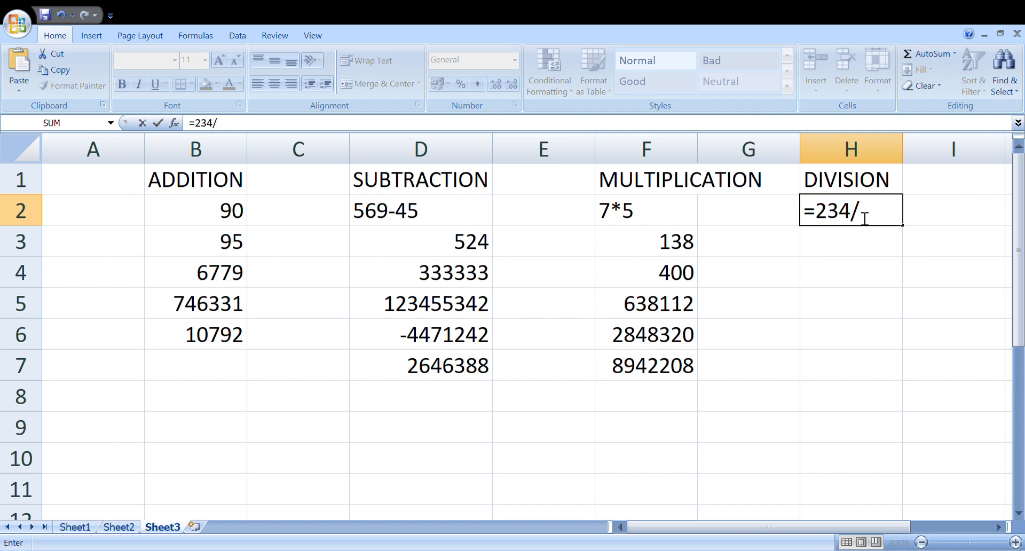
{"action": "type", "text": "2"}
{"action": "key", "text": "Return"}
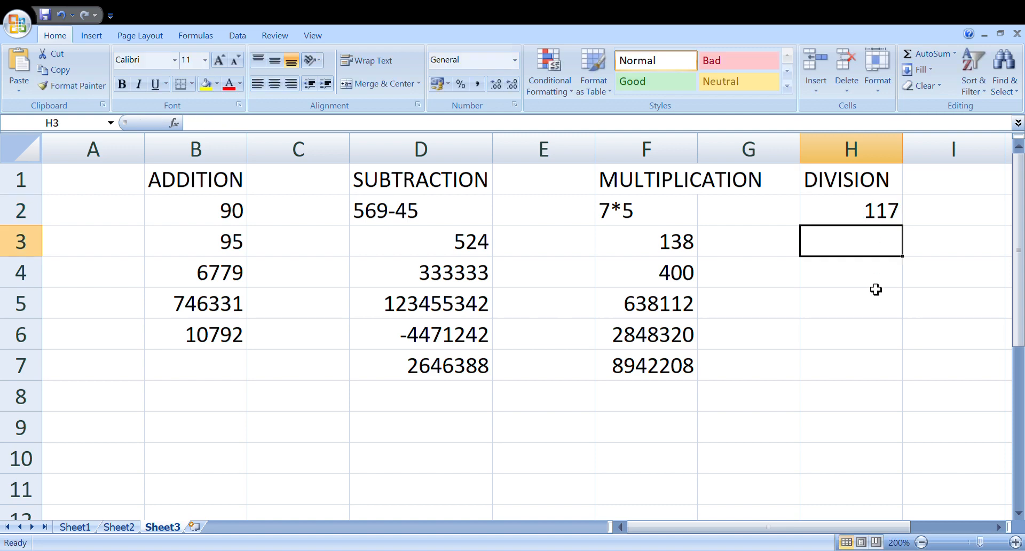
Step: Enter the division formula =200/20 in cell H3
{"action": "type", "text": "="}
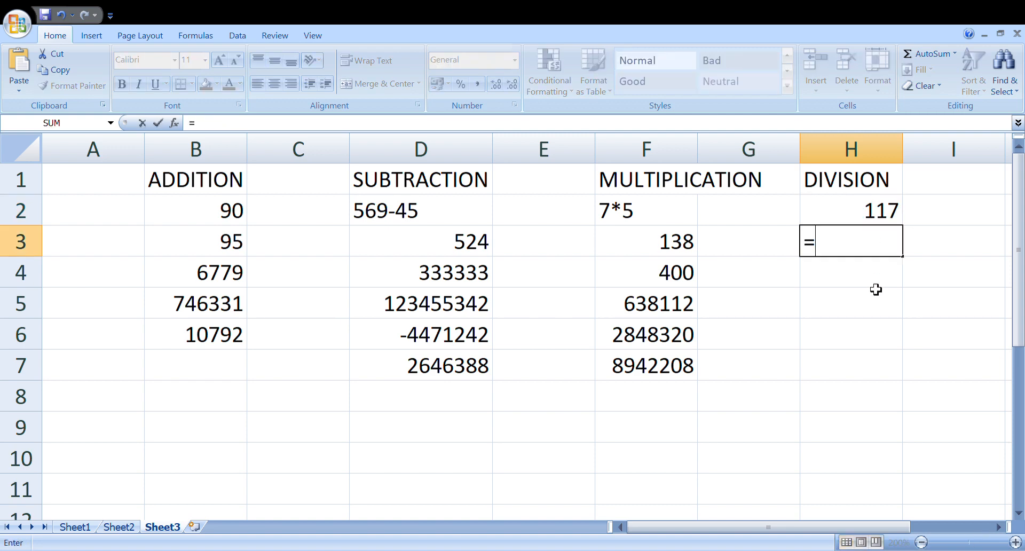
{"action": "type", "text": "200"}
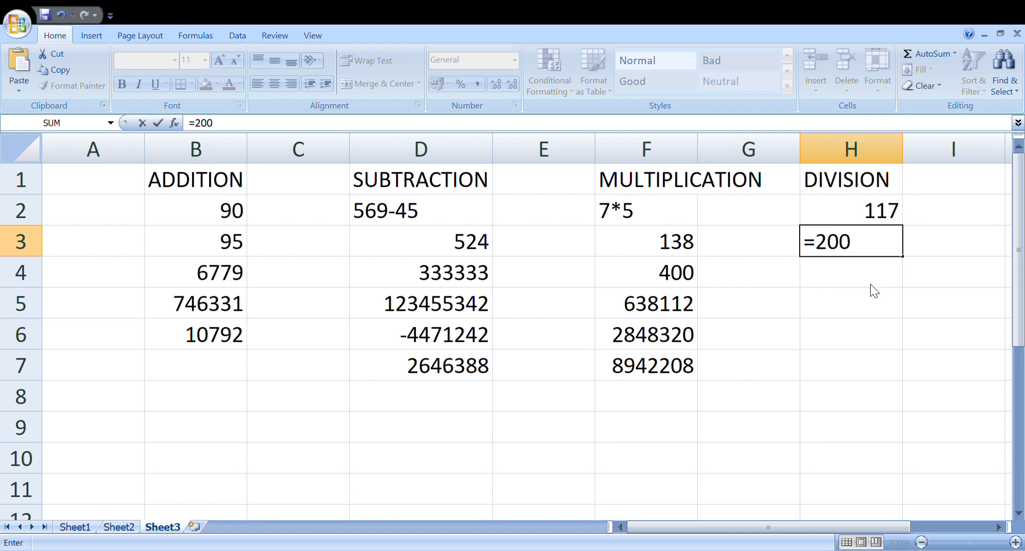
{"action": "type", "text": "/20"}
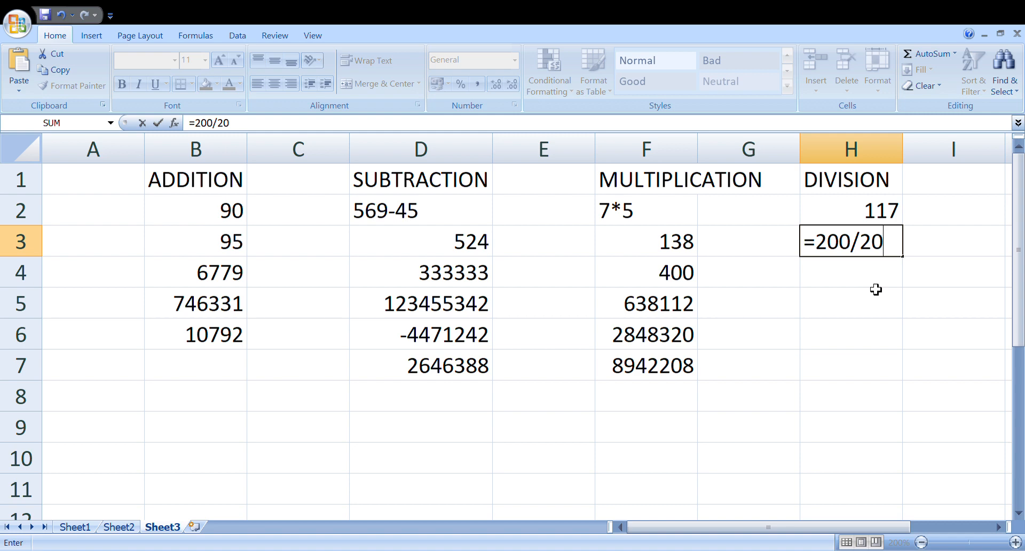
{"action": "key", "text": "Return"}
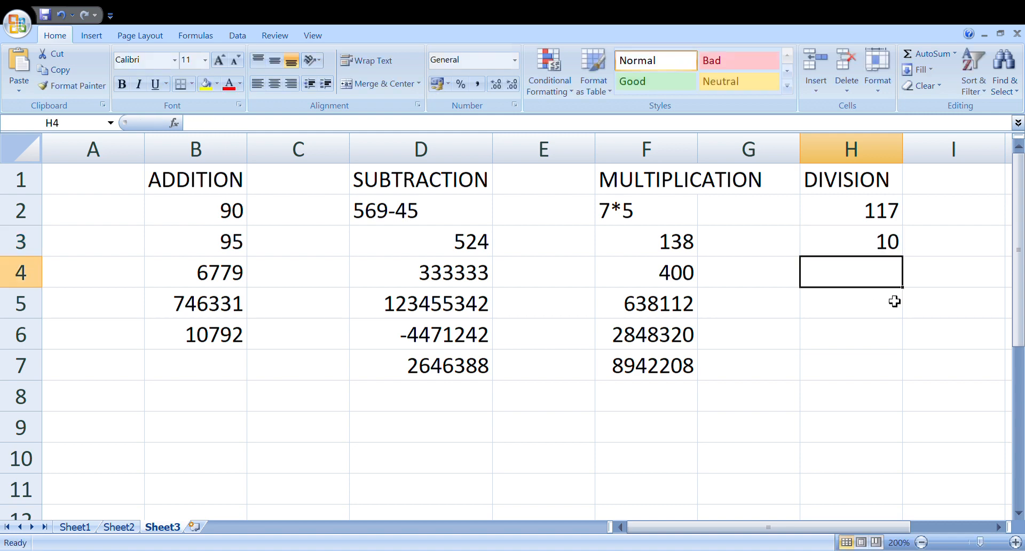
Step: Enter the division formula =59830/240 in cell H4
{"action": "type", "text": "="}
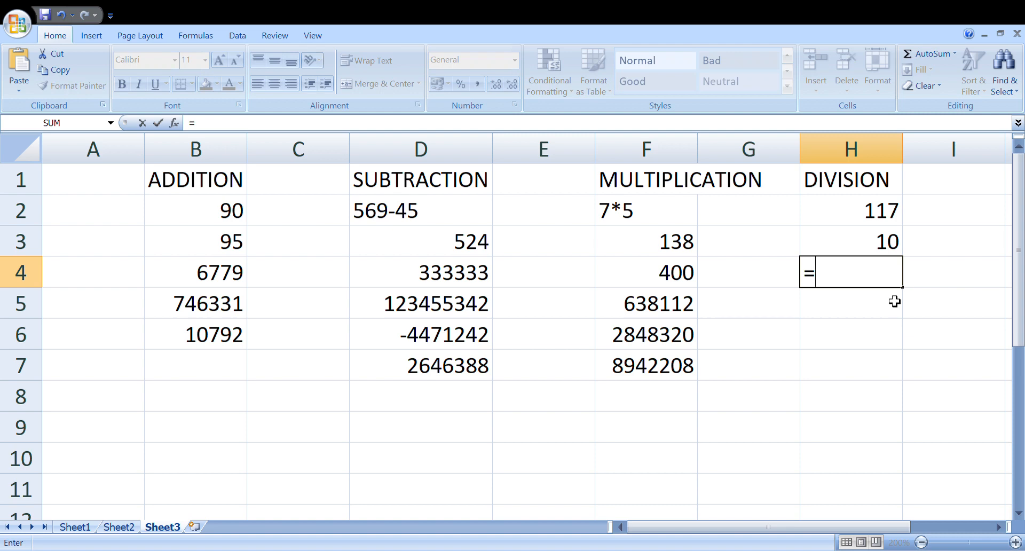
{"action": "type", "text": "598"}
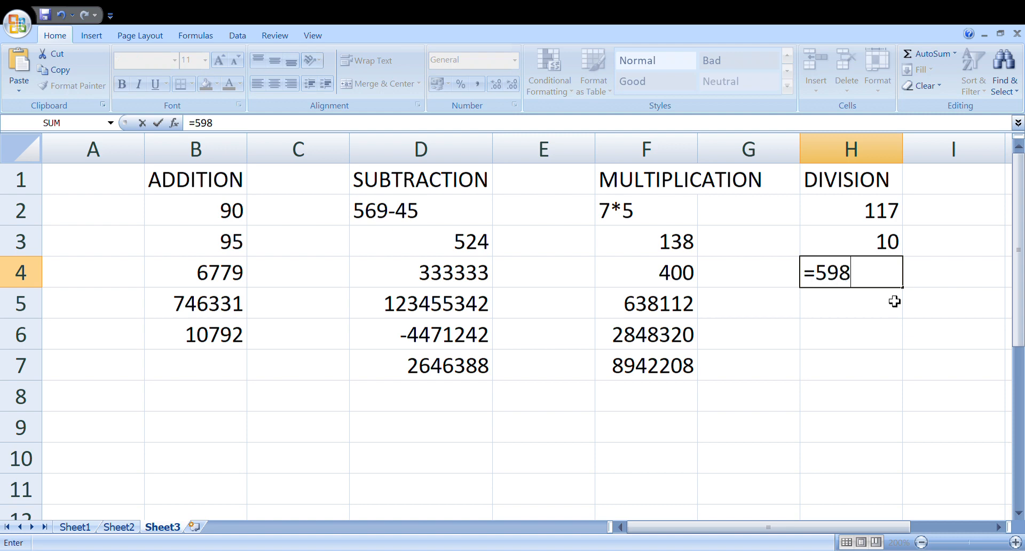
{"action": "type", "text": "30/"}
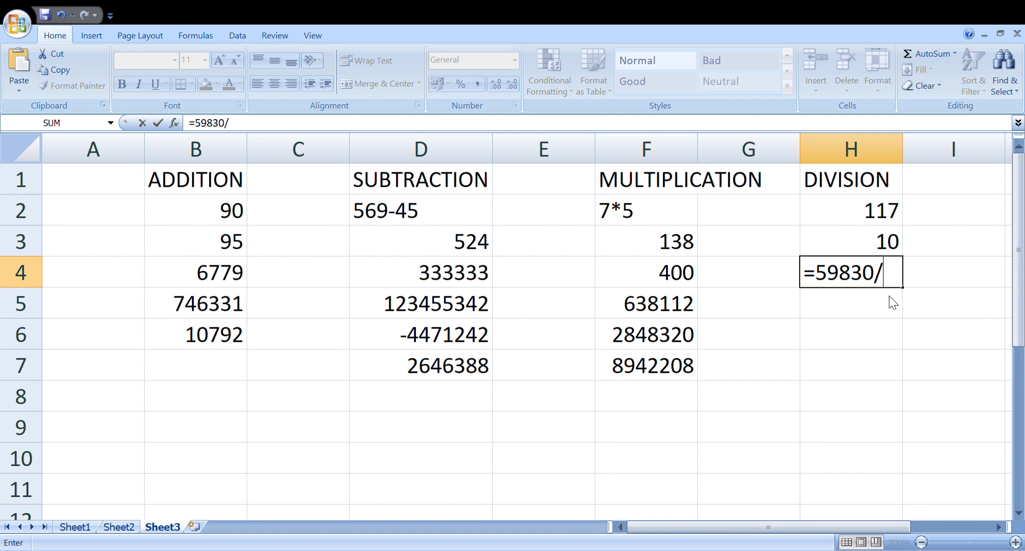
{"action": "type", "text": "240"}
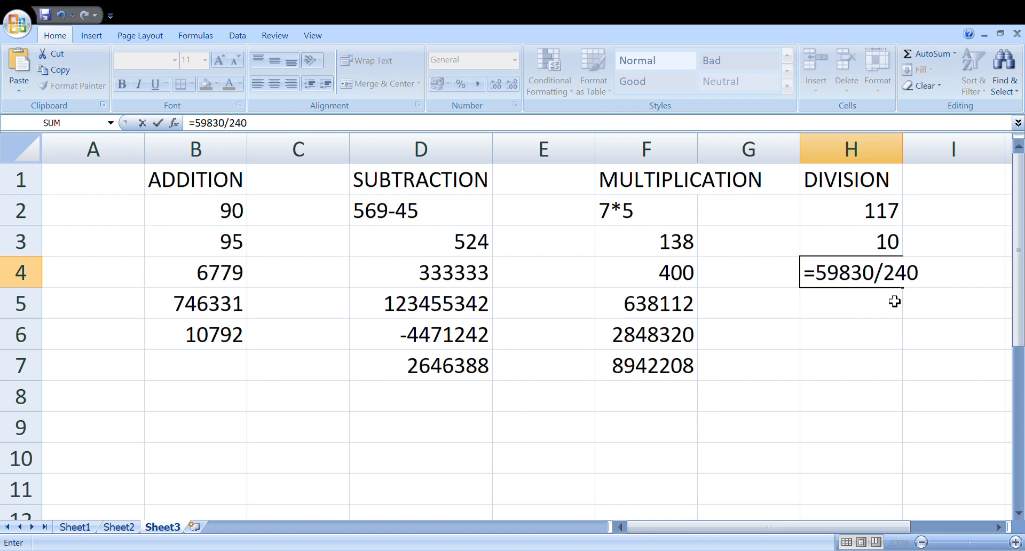
{"action": "key", "text": "Return"}
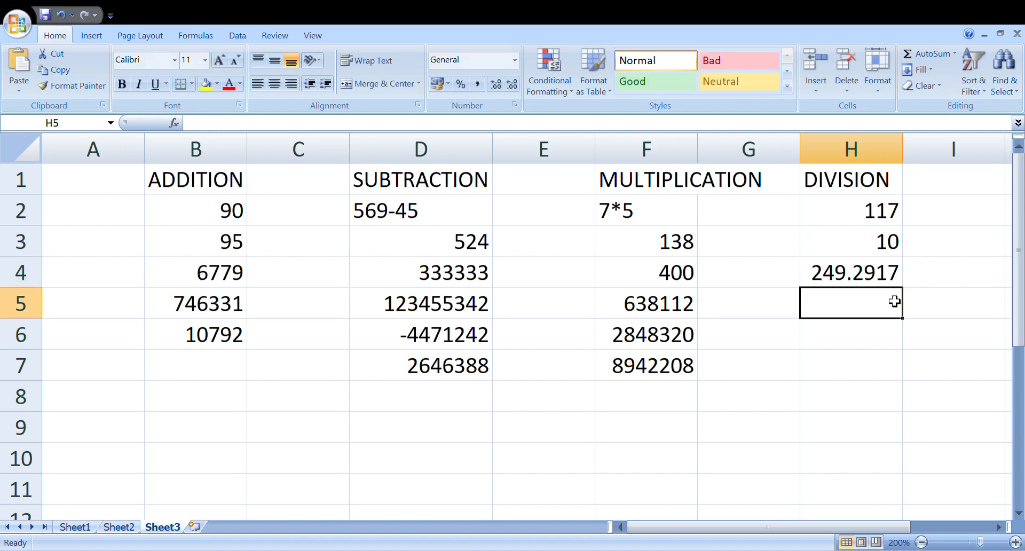
Step: Enter the division formula =38498/387 in cell H5
{"action": "type", "text": "=38498"}
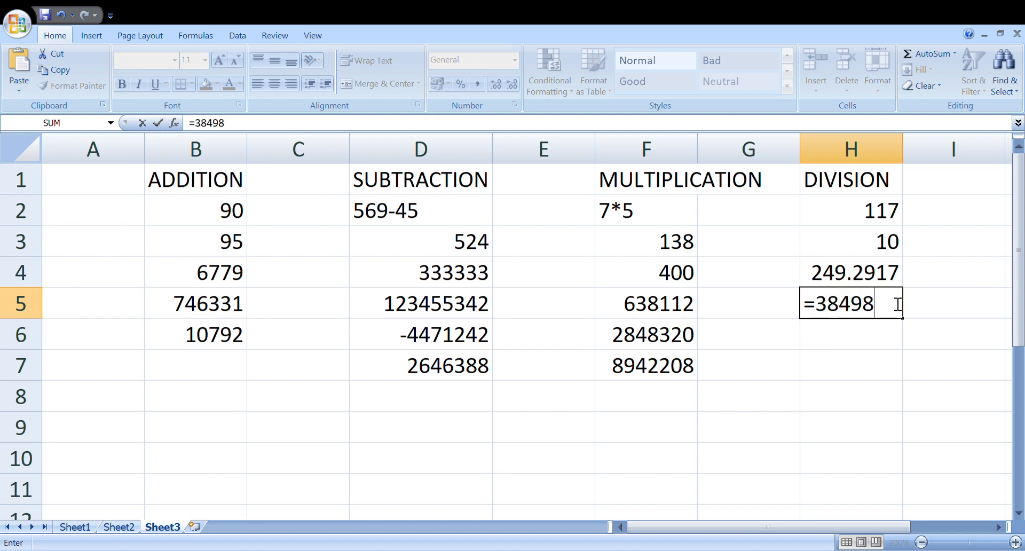
{"action": "type", "text": "/387"}
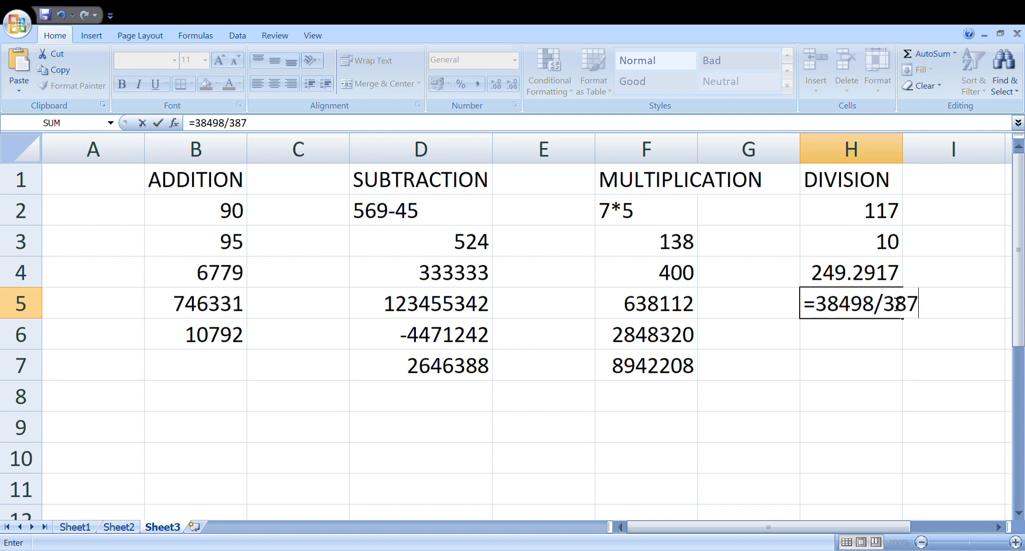
{"action": "key", "text": "Return"}
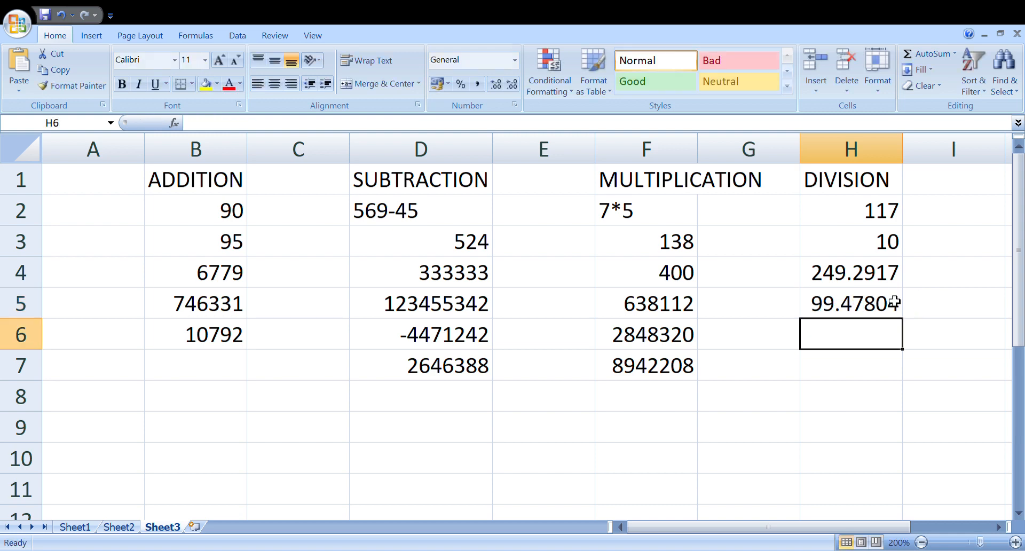
Step: Enter the division formula =6730/67 in cell H6
{"action": "type", "text": "=6"}
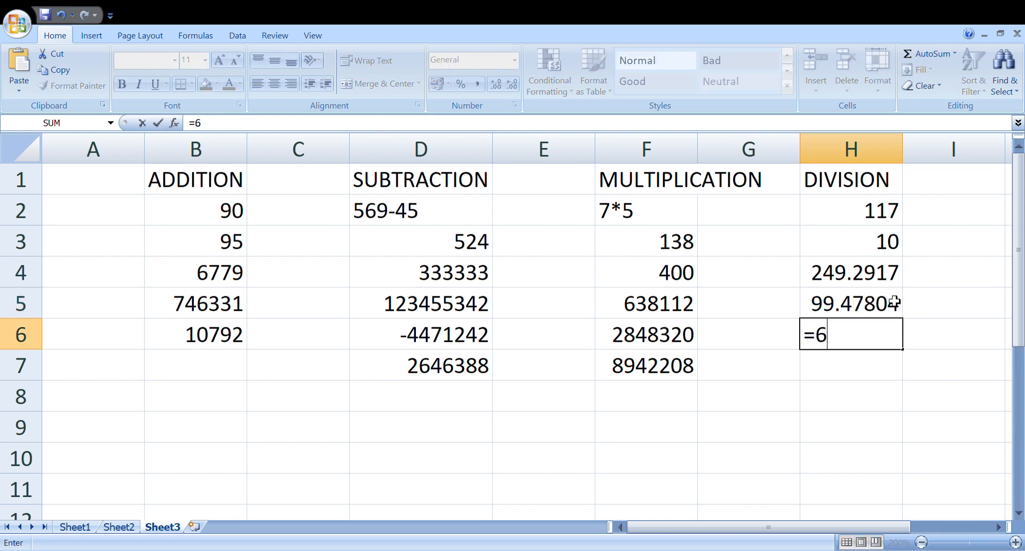
{"action": "type", "text": "730/"}
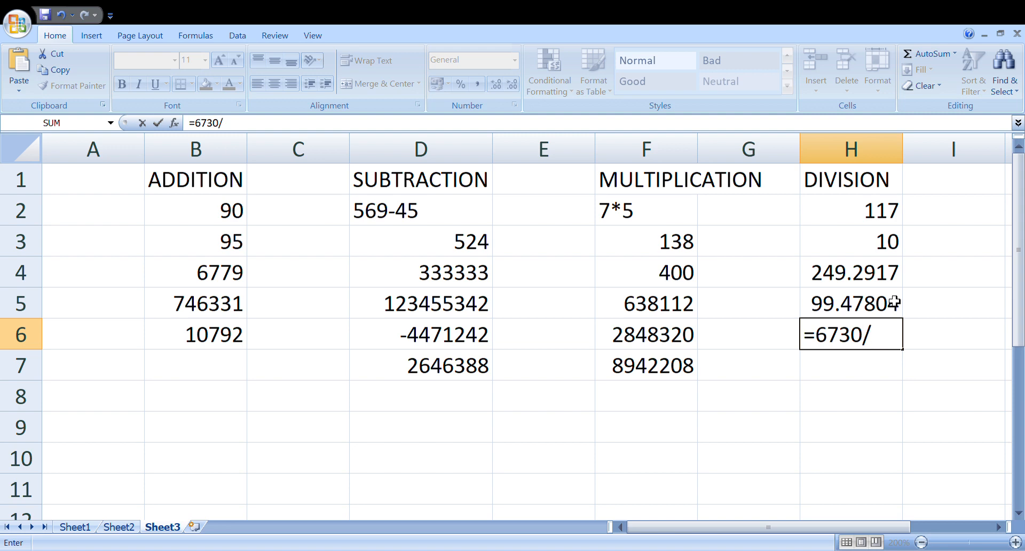
{"action": "type", "text": "67"}
{"action": "key", "text": "Return"}
Step: Enter the division formula =2894/5 in cell H7
{"action": "type", "text": "="}
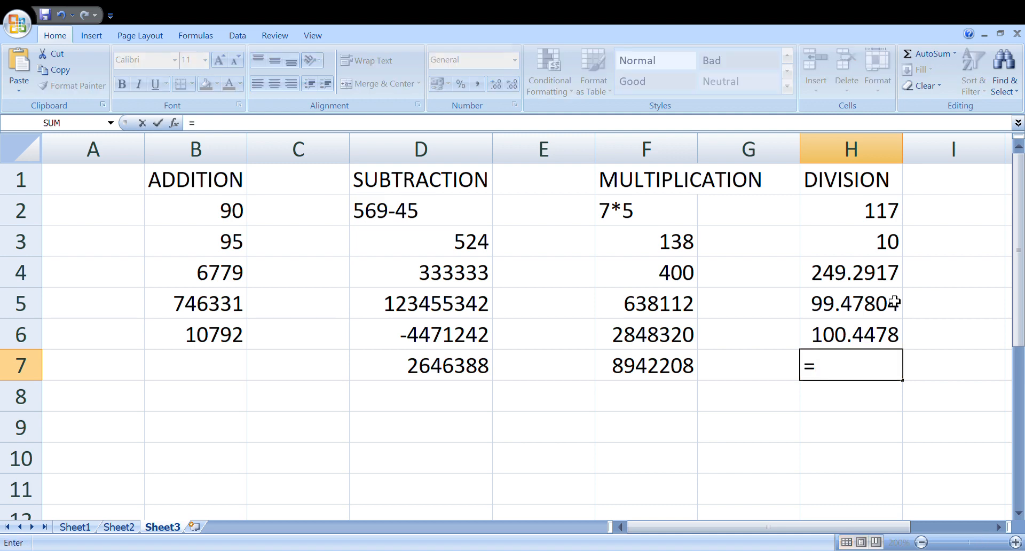
{"action": "type", "text": "289"}
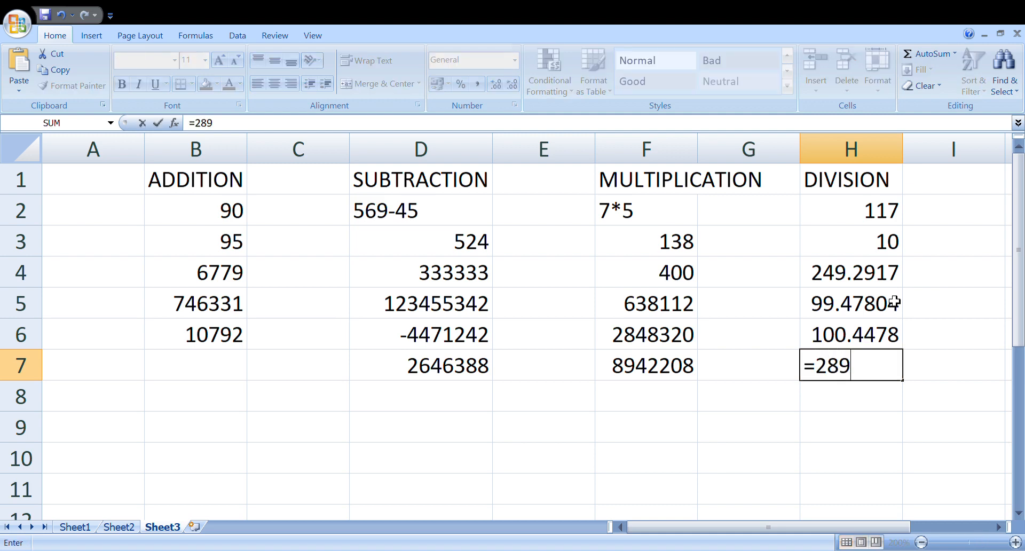
{"action": "type", "text": "4/5"}
{"action": "key", "text": "Return"}
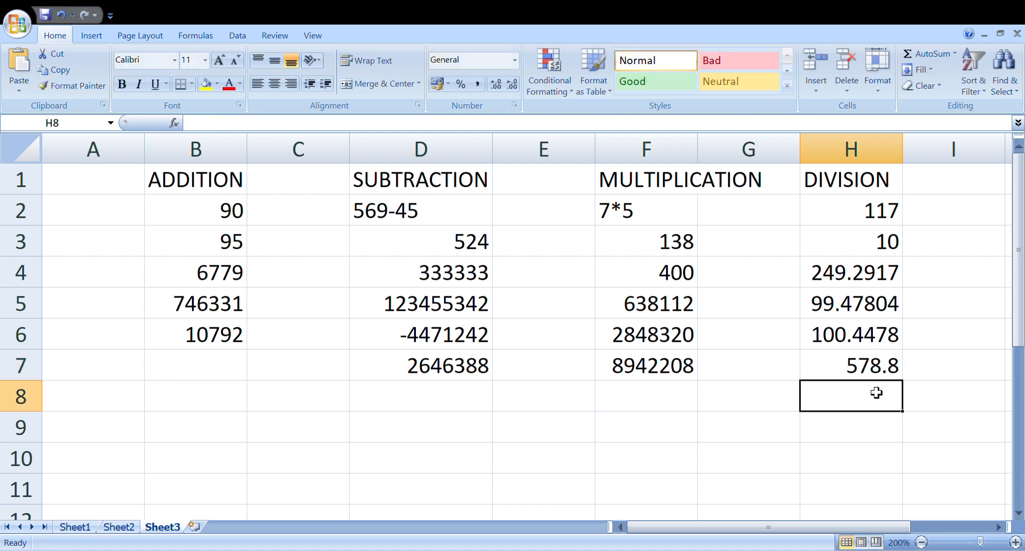